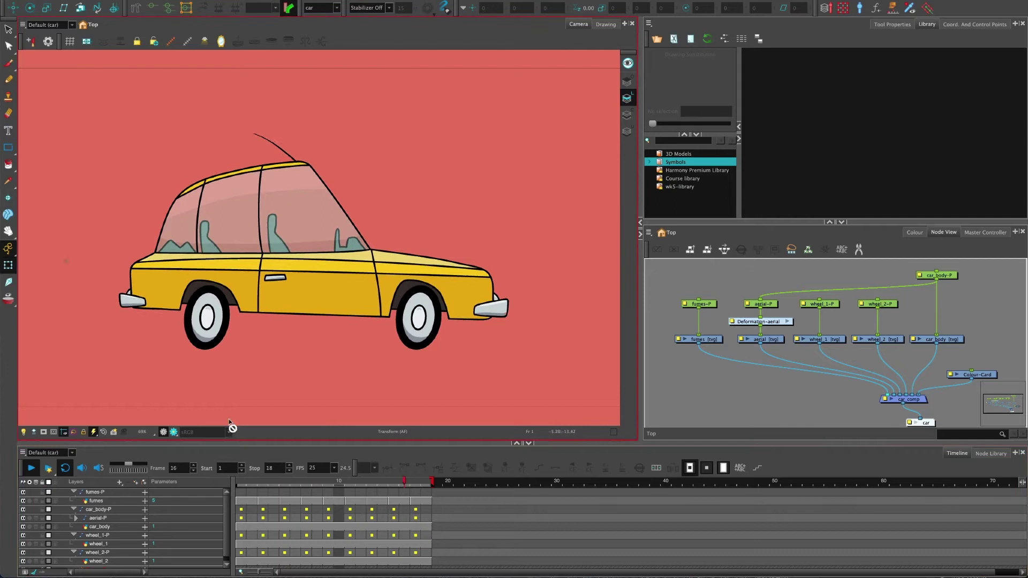
# Step: Extend the scene end marker from frame 18 out past frame 40
pyautogui.click(245, 483)
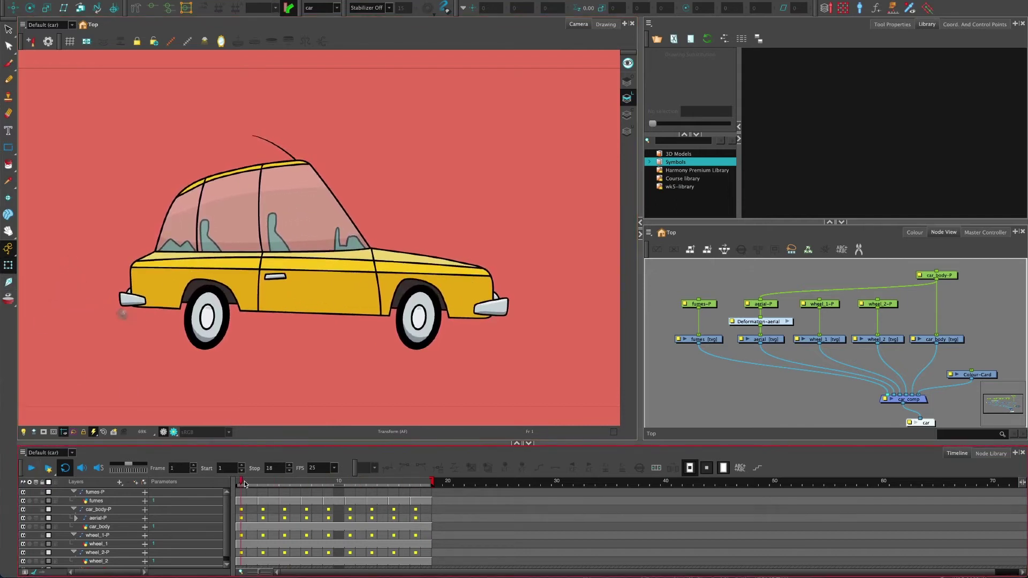
pyautogui.click(427, 484)
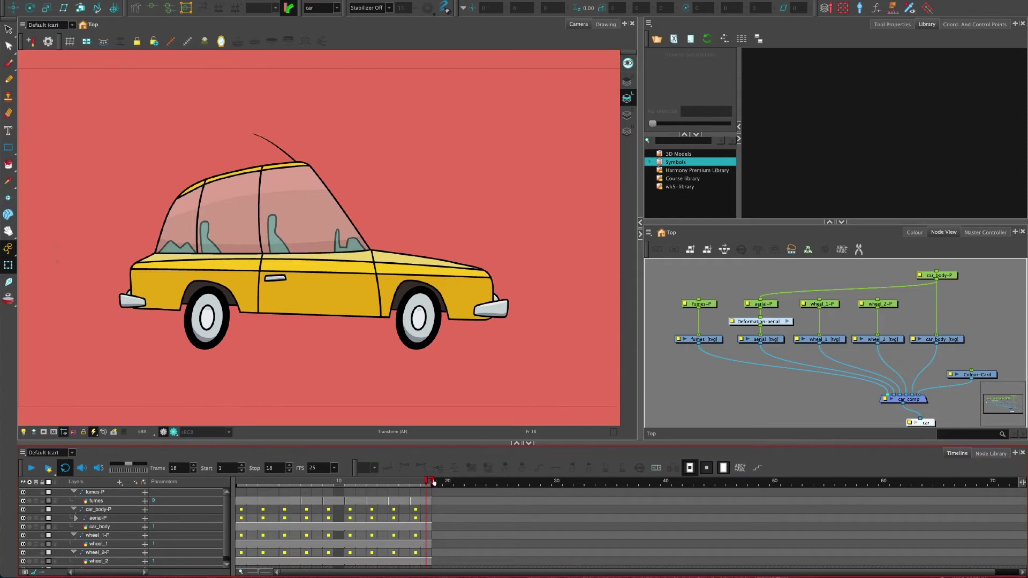
pyautogui.moveTo(434, 482)
pyautogui.mouseDown()
pyautogui.moveTo(840, 490)
pyautogui.moveTo(785, 487)
pyautogui.mouseUp()
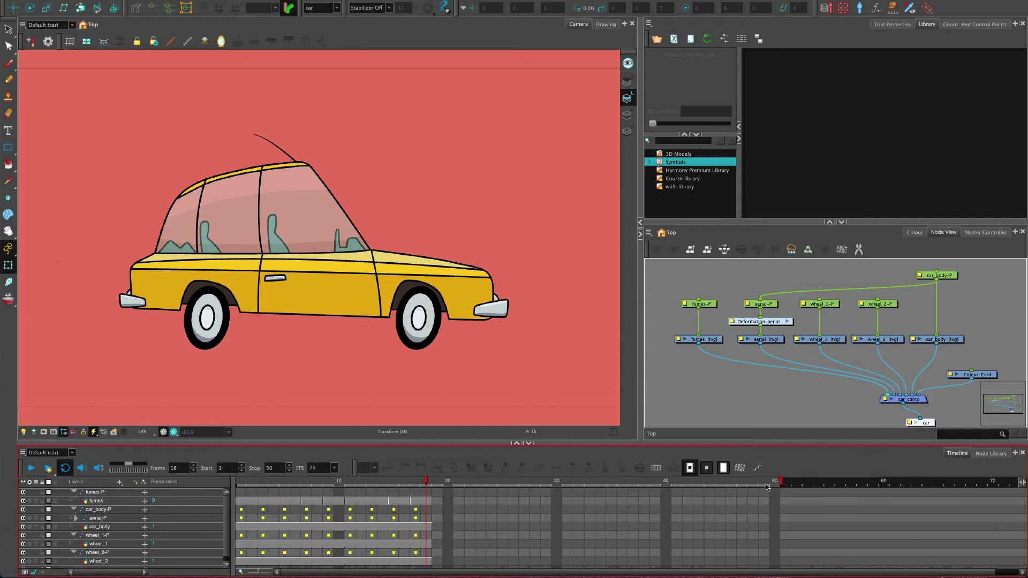
# Step: Test extending the fumes exposure to frame 50, then trim the scene back to 47 frames
pyautogui.click(772, 483)
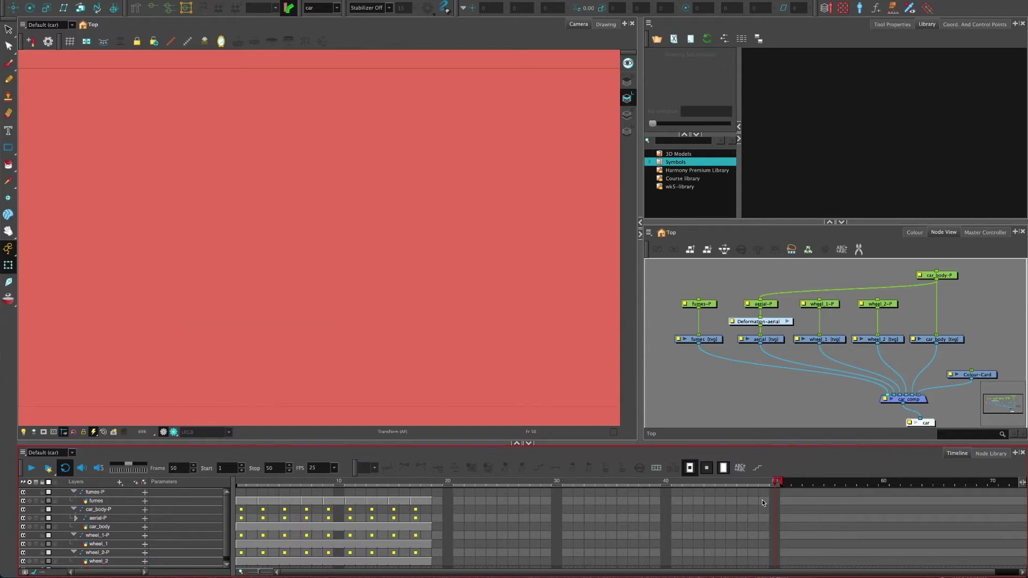
pyautogui.click(775, 502)
pyautogui.press('F5')
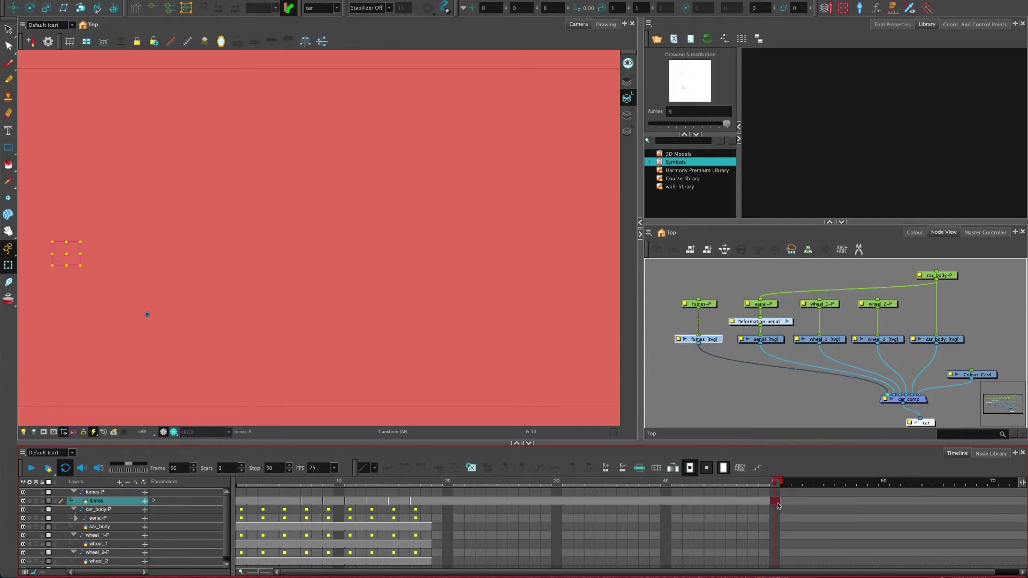
pyautogui.click(751, 485)
pyautogui.moveTo(779, 482); pyautogui.dragTo(538, 480)
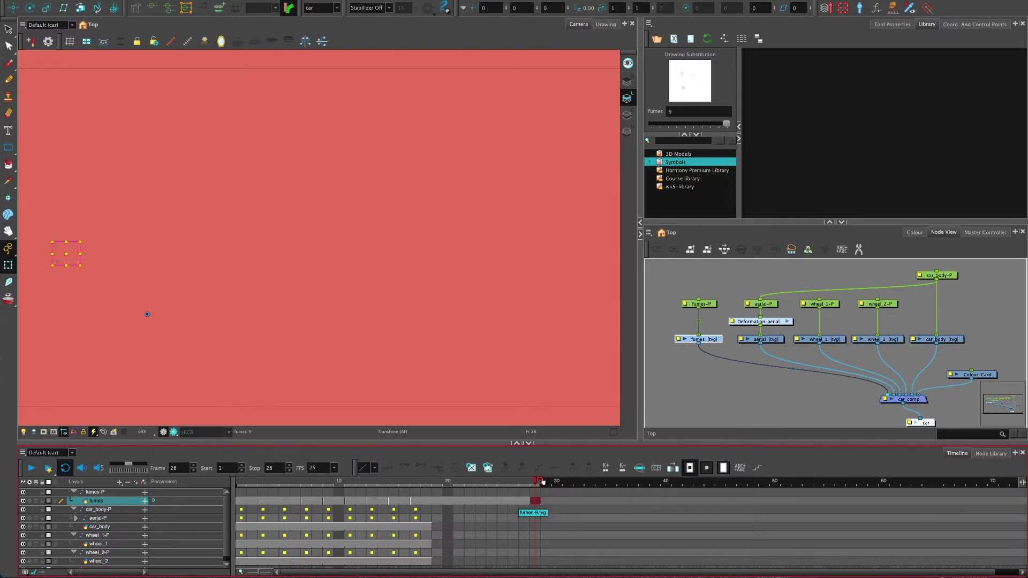
pyautogui.moveTo(543, 481)
pyautogui.mouseDown()
pyautogui.moveTo(428, 484)
pyautogui.moveTo(755, 484)
pyautogui.mouseUp()
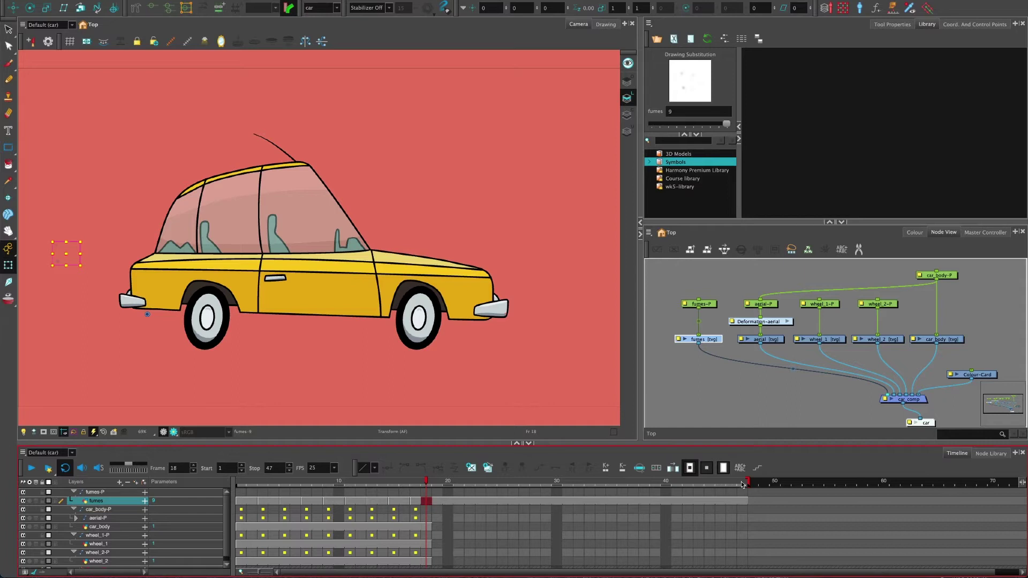
# Step: Move the playback Stop marker through several frames, finally releasing it at frame 18
pyautogui.moveTo(749, 482); pyautogui.dragTo(911, 482)
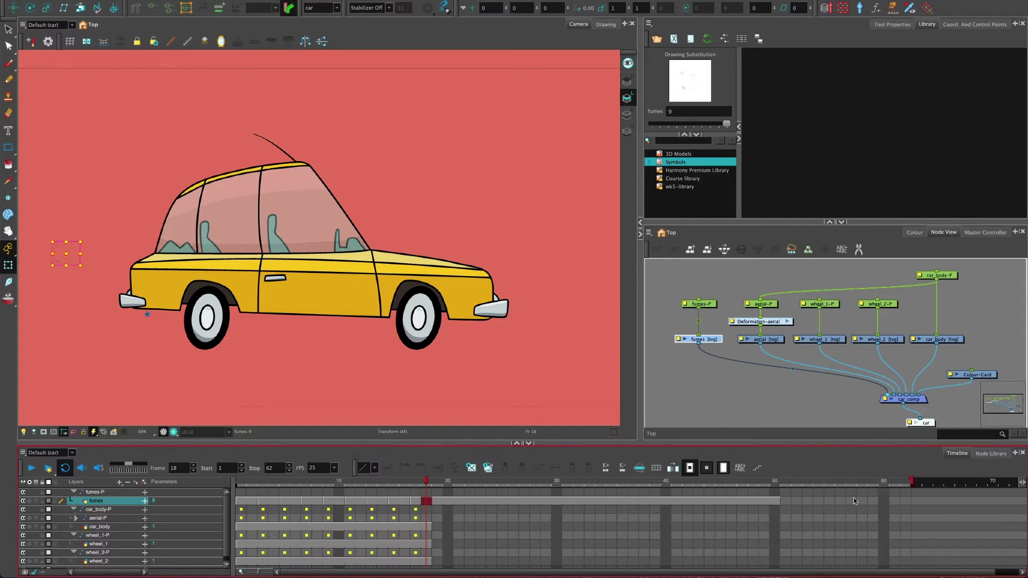
pyautogui.moveTo(829, 500); pyautogui.dragTo(433, 503)
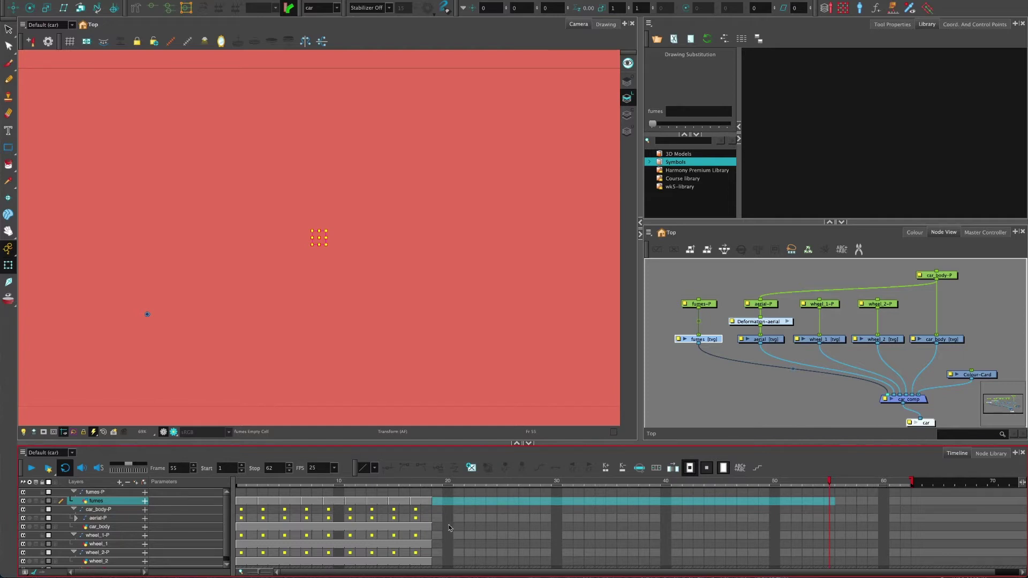
pyautogui.moveTo(913, 483); pyautogui.dragTo(432, 482)
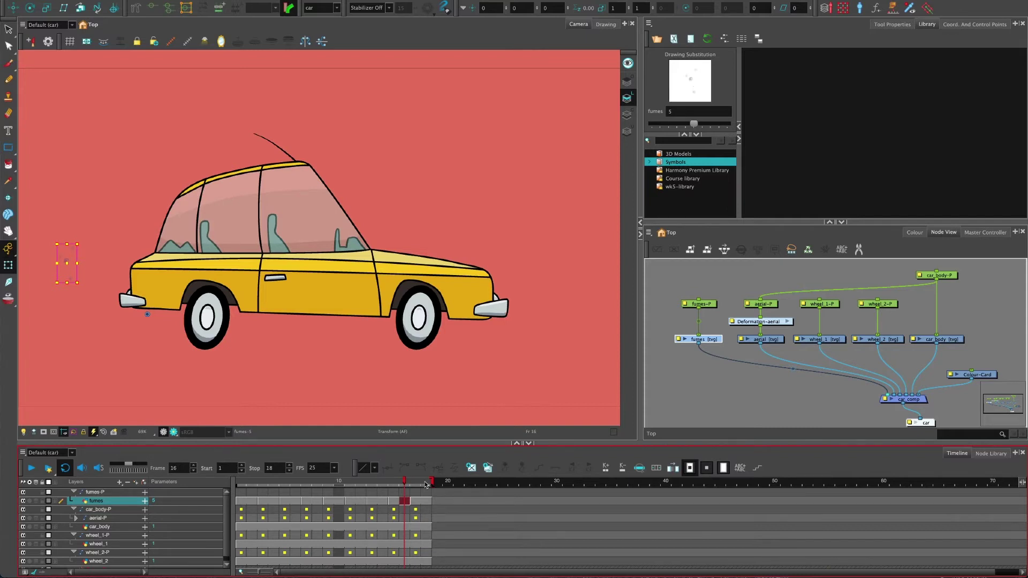
pyautogui.moveTo(426, 484); pyautogui.dragTo(671, 482)
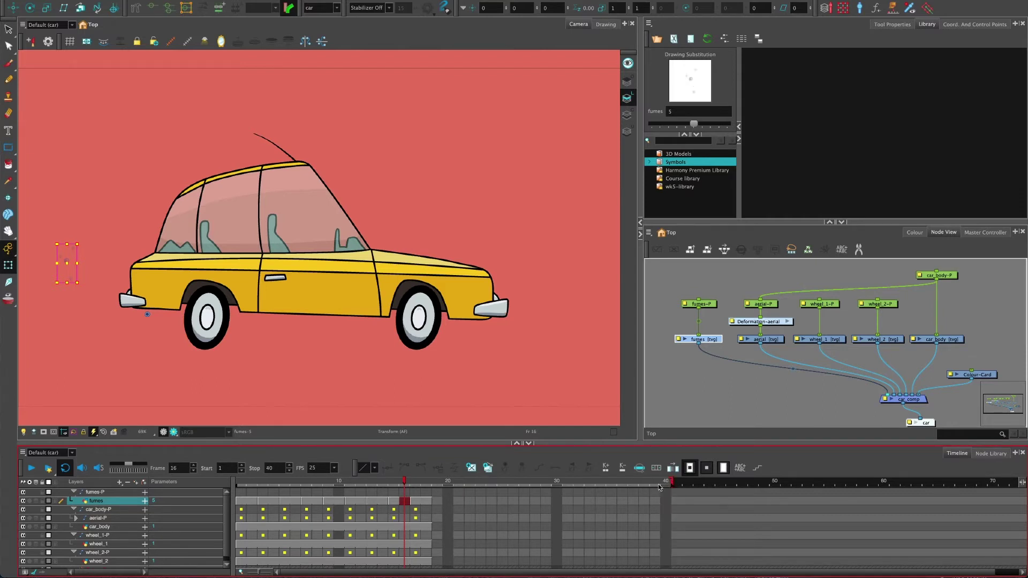
pyautogui.click(427, 484)
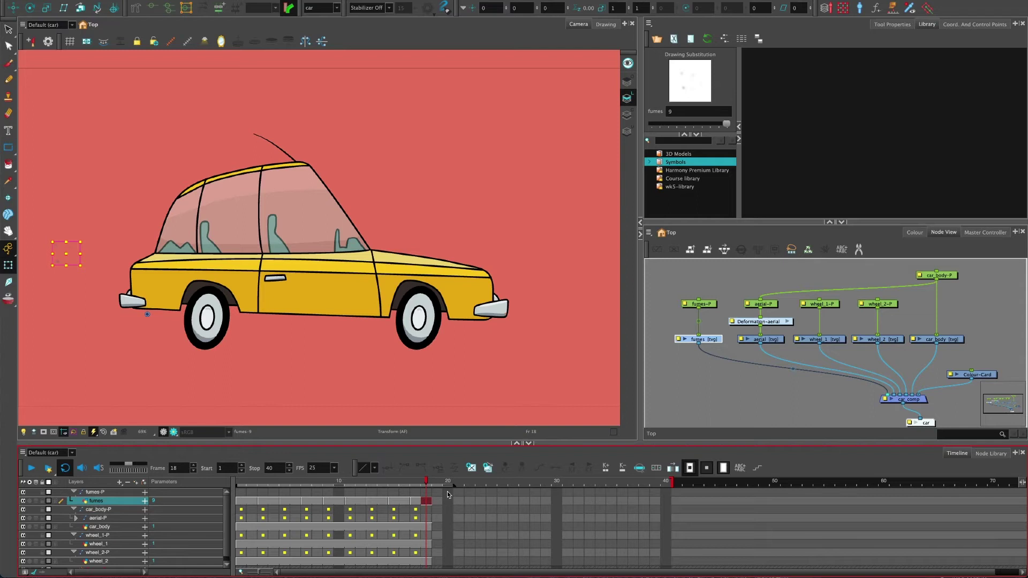
pyautogui.moveTo(436, 490); pyautogui.dragTo(435, 490)
# Step: Turn on looping and play the car animation, stopping at frame 18
pyautogui.click(64, 470)
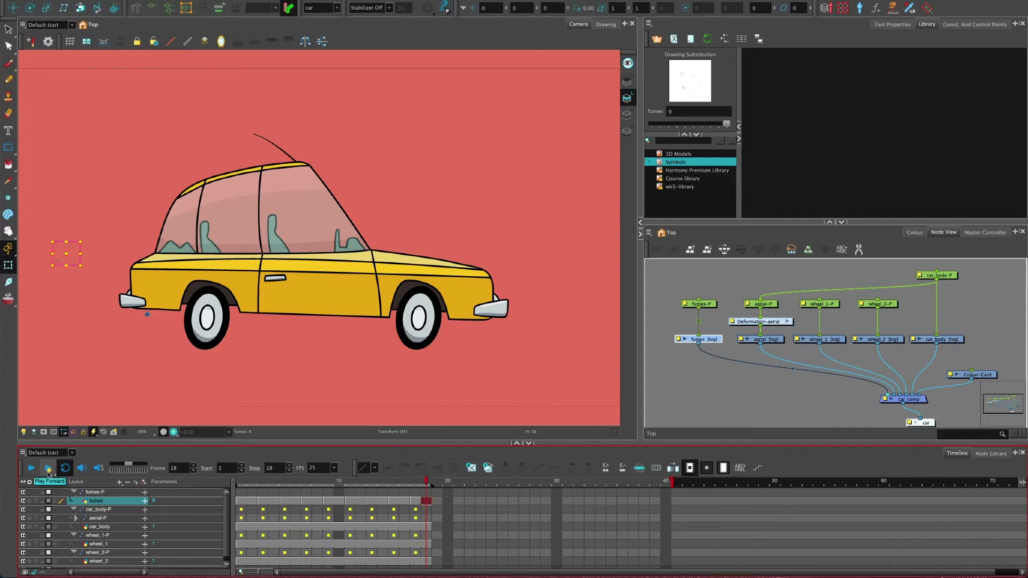
pyautogui.click(32, 470)
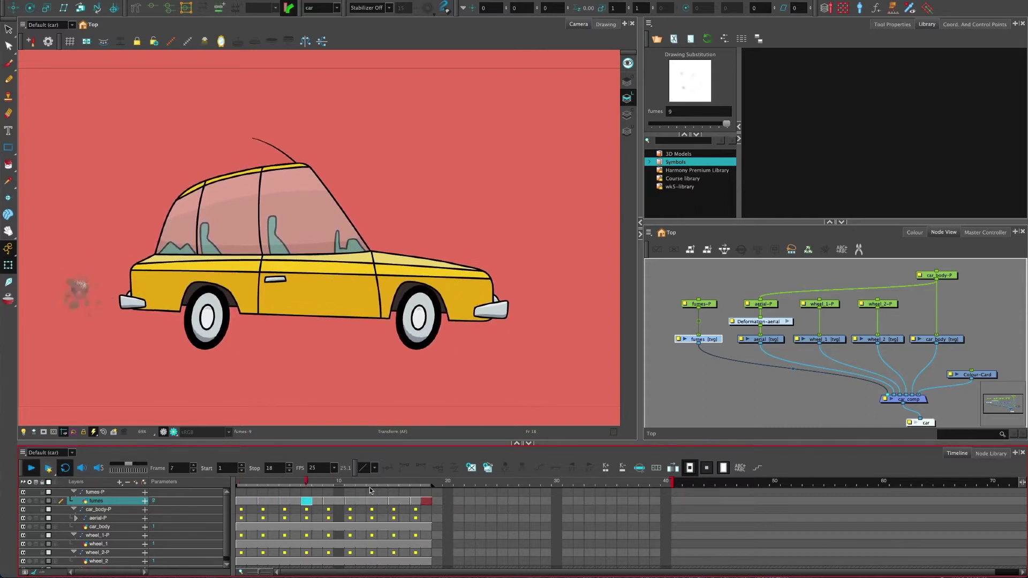
pyautogui.click(423, 478)
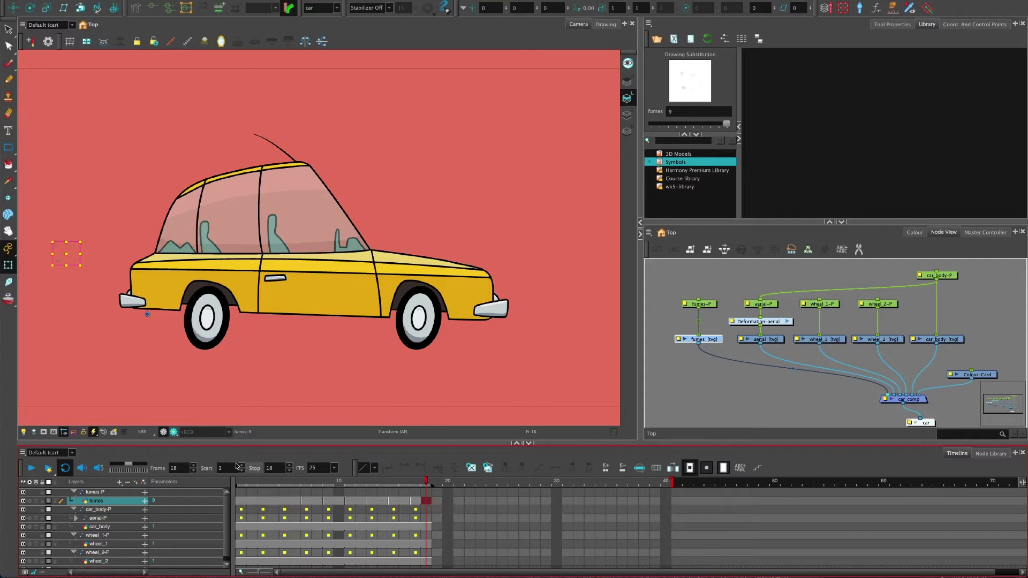
# Step: Set the playback range to start at frame 1 and stop at frame 18
pyautogui.click(479, 486)
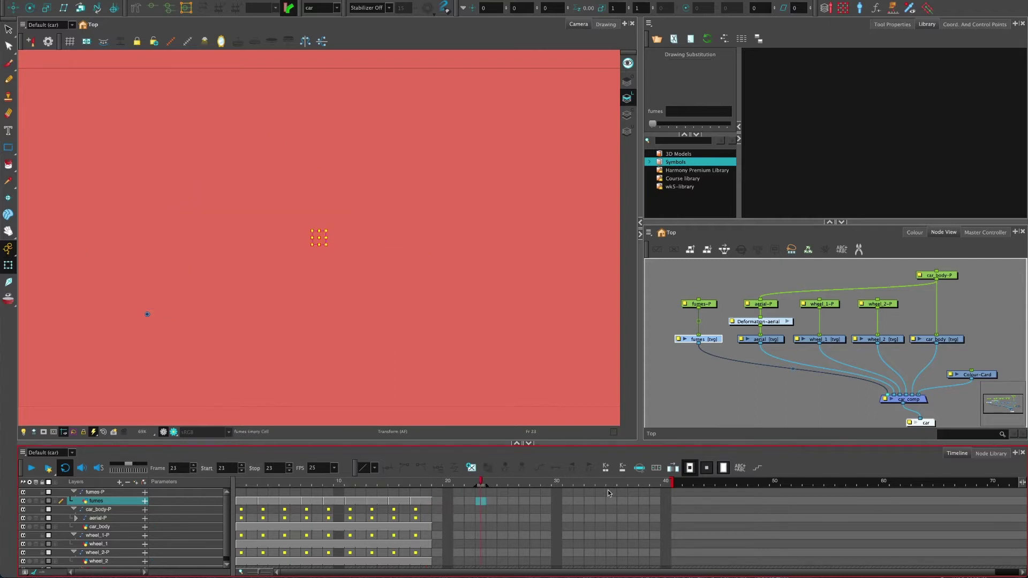
pyautogui.click(578, 484)
pyautogui.click(256, 467)
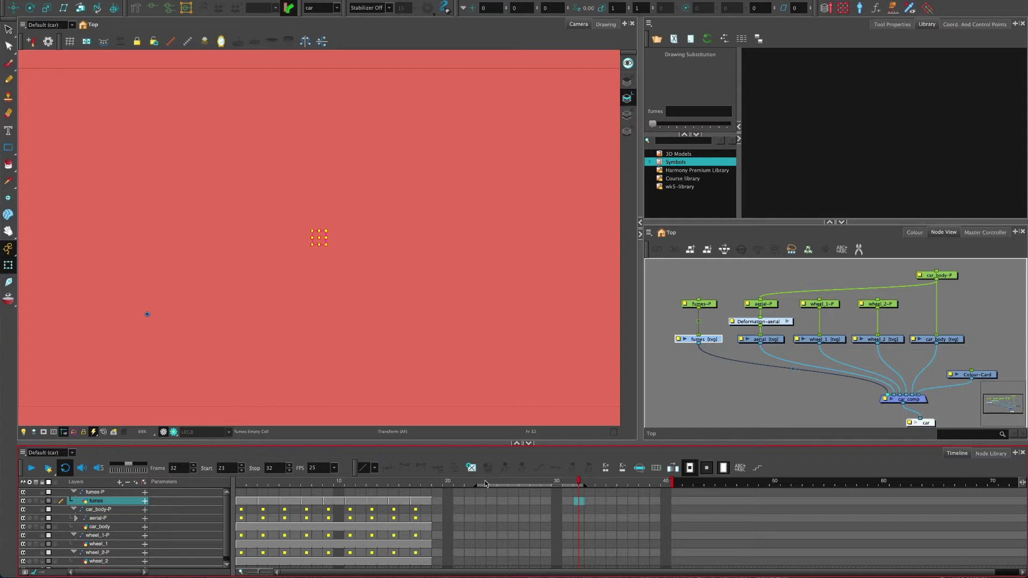
pyautogui.click(239, 488)
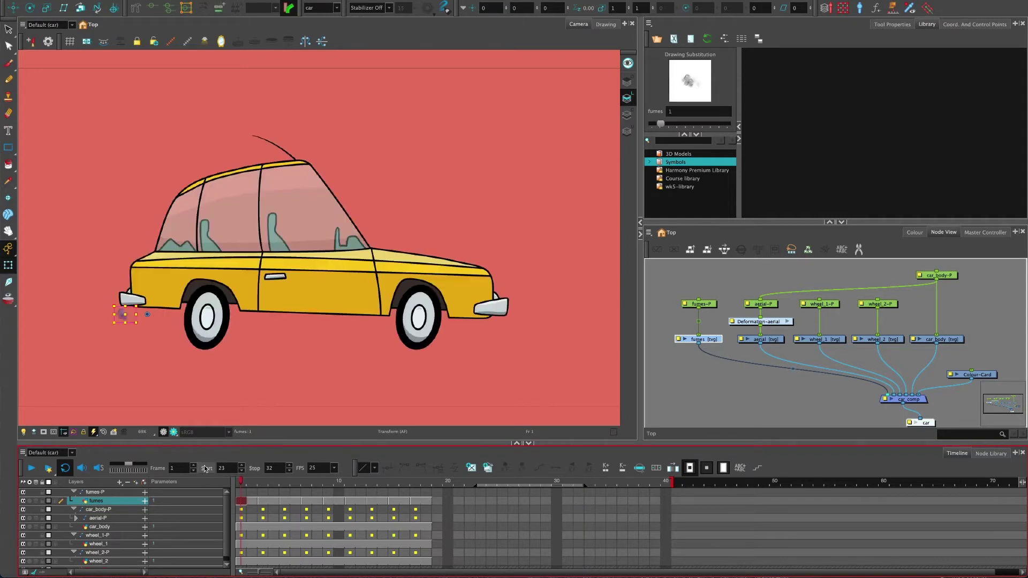
pyautogui.click(429, 483)
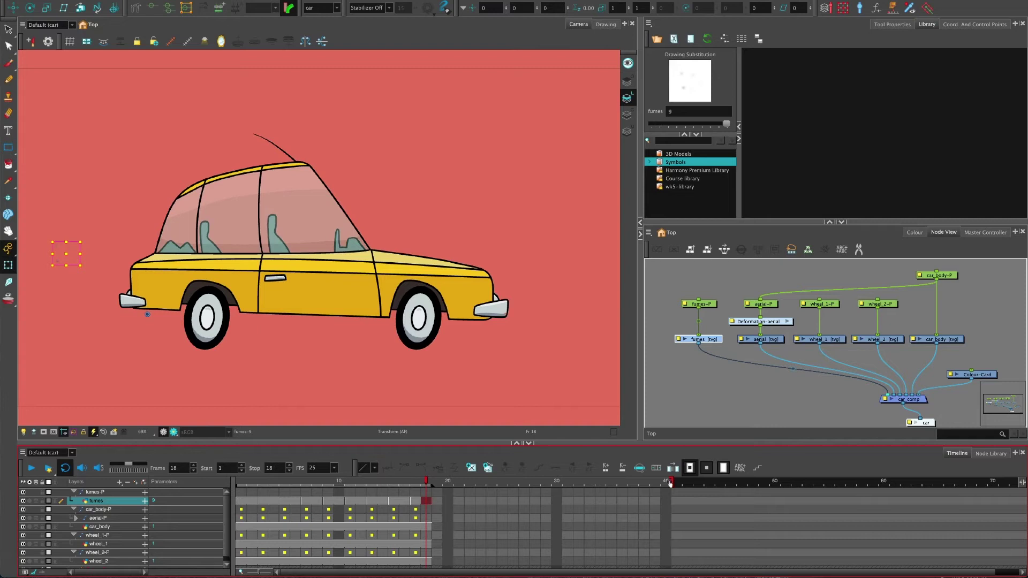
# Step: Cut the scene length to 18 frames and play the loop from the first frame
pyautogui.moveTo(436, 490); pyautogui.dragTo(431, 490)
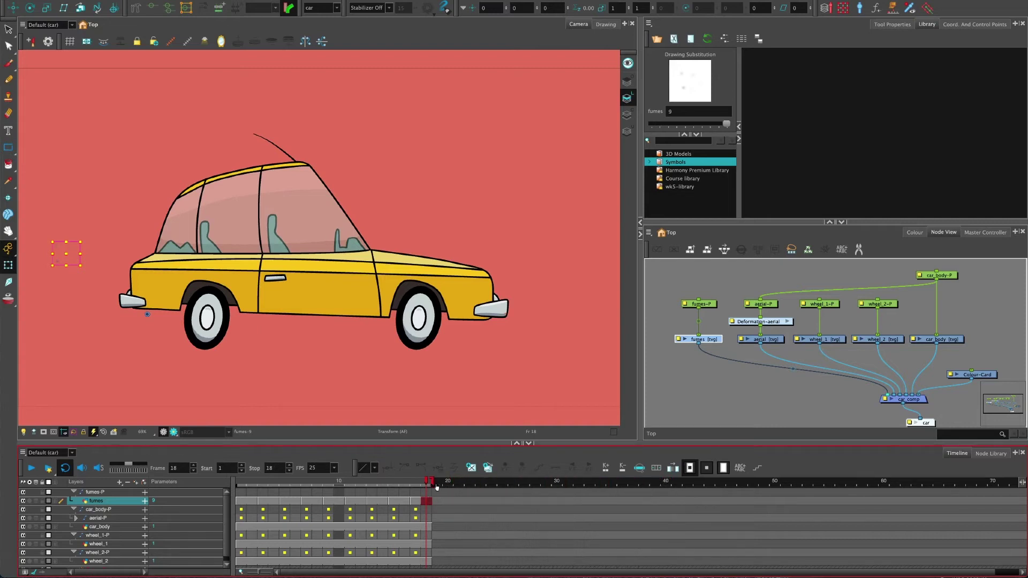
pyautogui.hotkey('shift', ',')
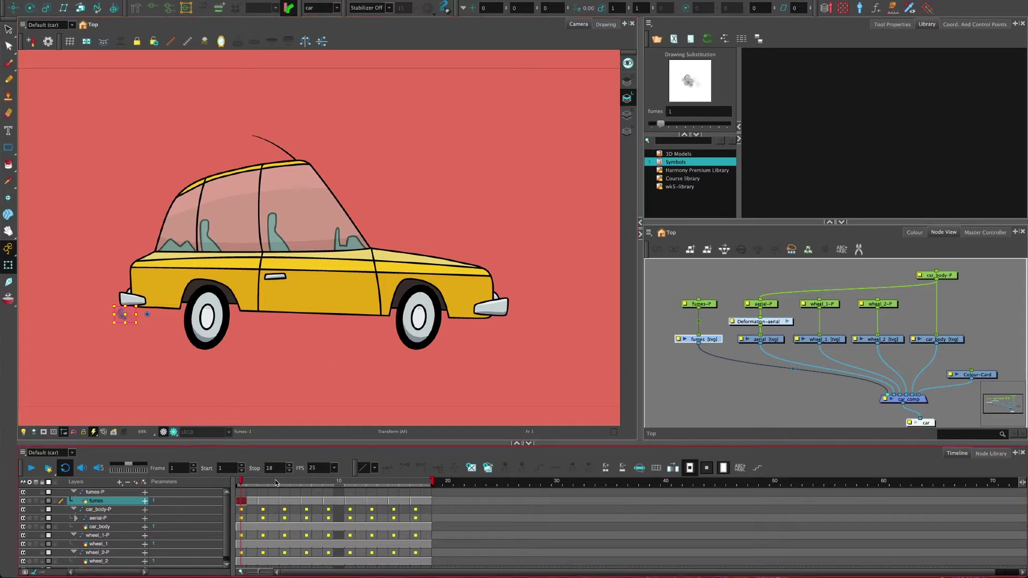
pyautogui.press('Return')
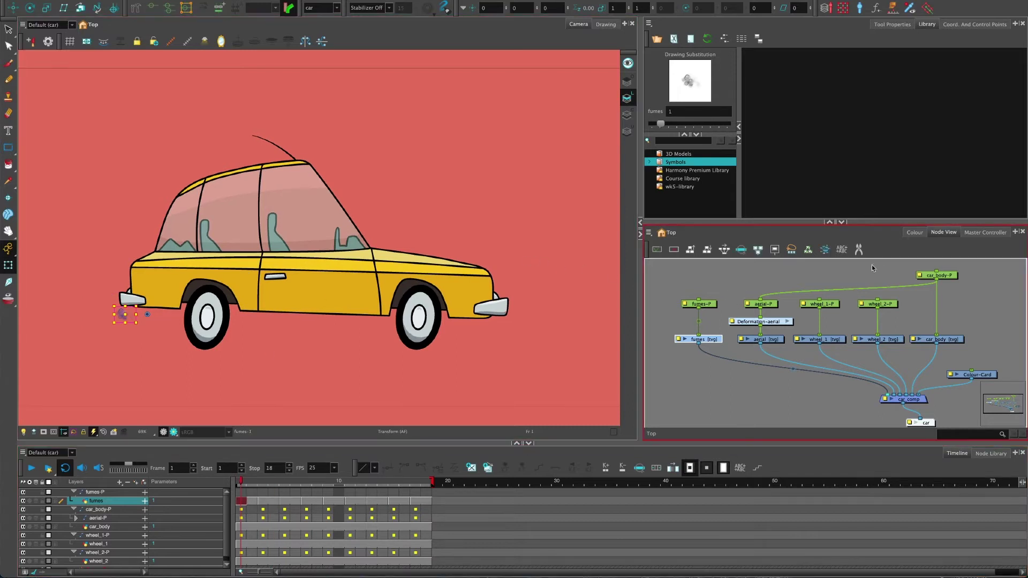
pyautogui.click(914, 232)
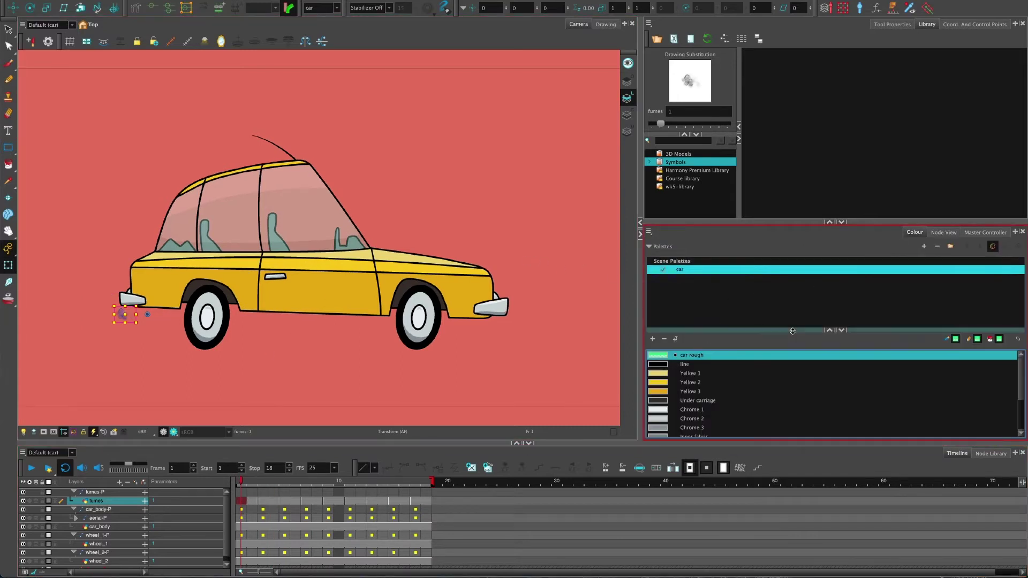
pyautogui.click(828, 329)
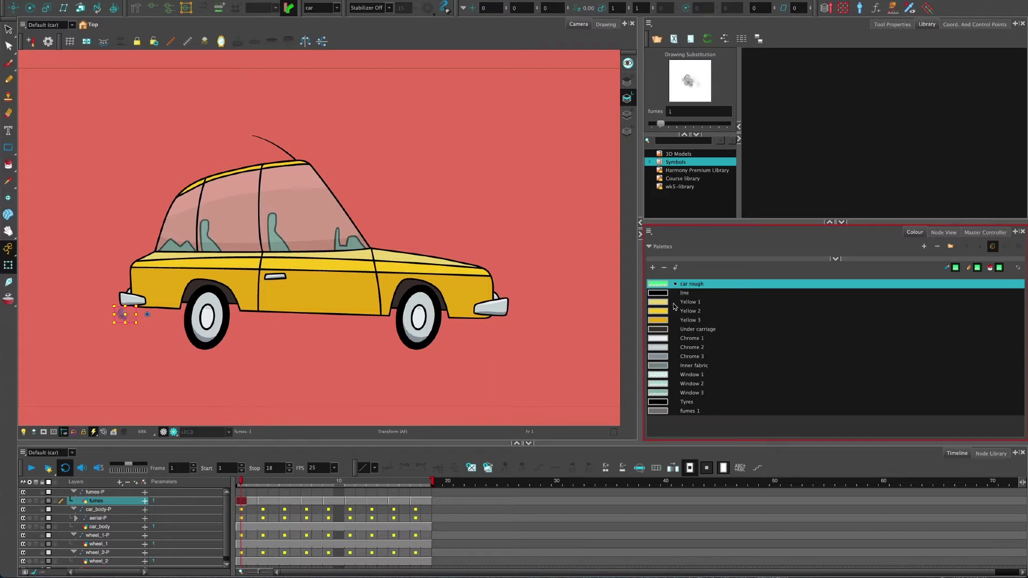
pyautogui.click(952, 234)
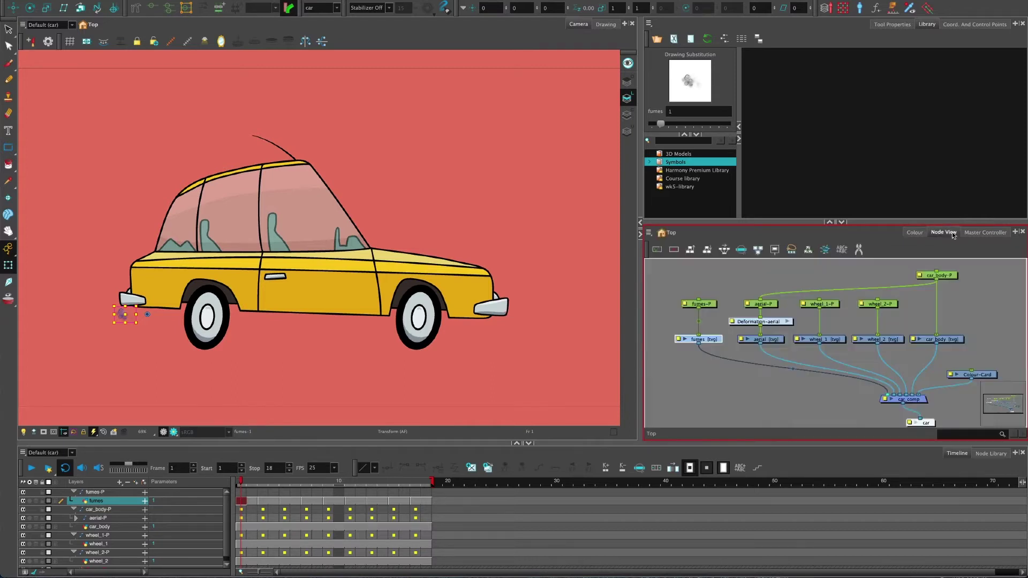
pyautogui.click(714, 306)
pyautogui.scroll(-2, 95, 294)
pyautogui.scroll(3, 95, 300)
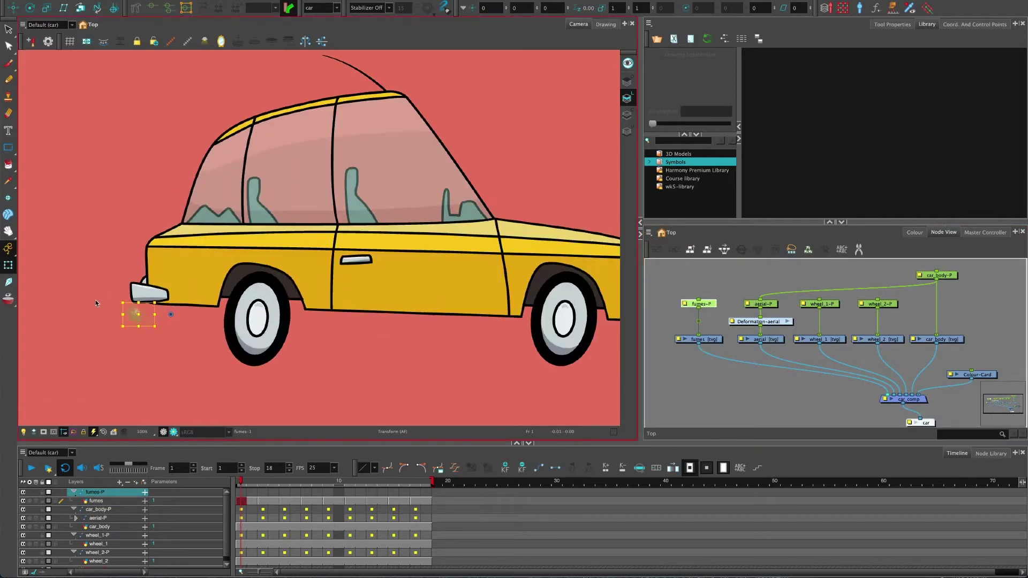
pyautogui.moveTo(95, 300); pyautogui.dragTo(207, 284)
pyautogui.scroll(1, 201, 277)
pyautogui.click(182, 373)
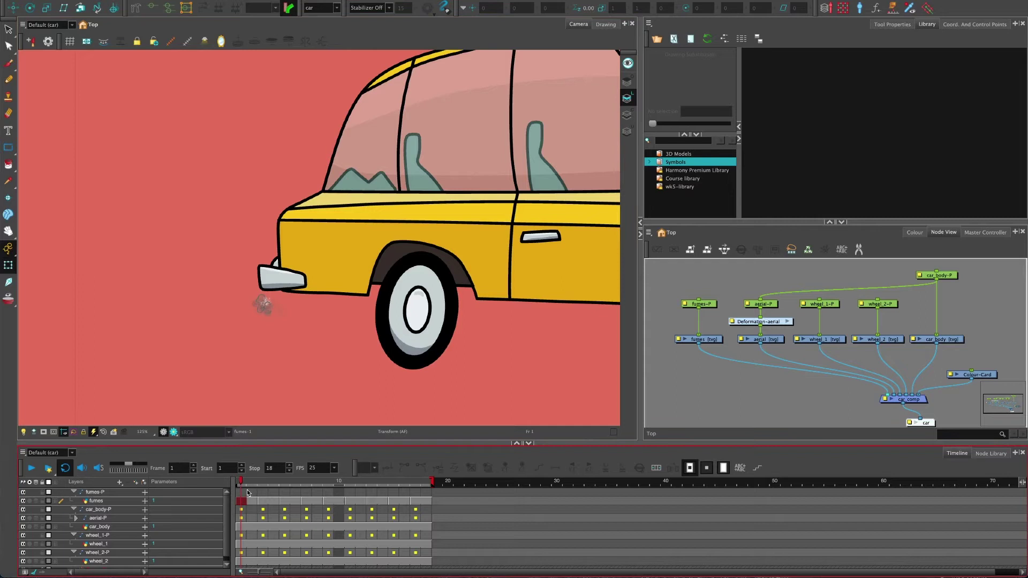
pyautogui.moveTo(247, 489); pyautogui.dragTo(296, 484)
pyautogui.scroll(2, 166, 278)
pyautogui.scroll(-1, 171, 281)
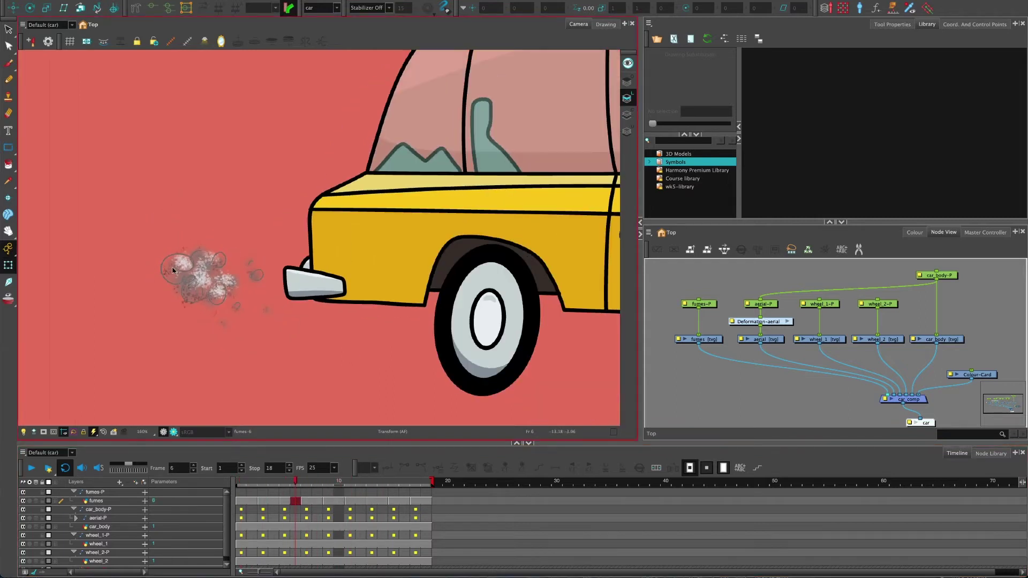
pyautogui.scroll(-3, 172, 281)
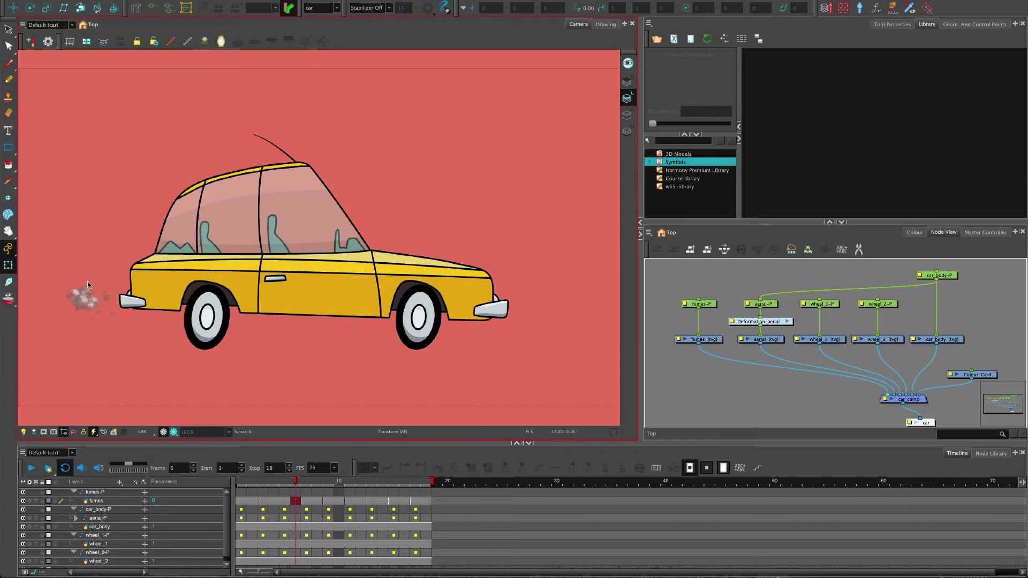
pyautogui.scroll(1, 84, 270)
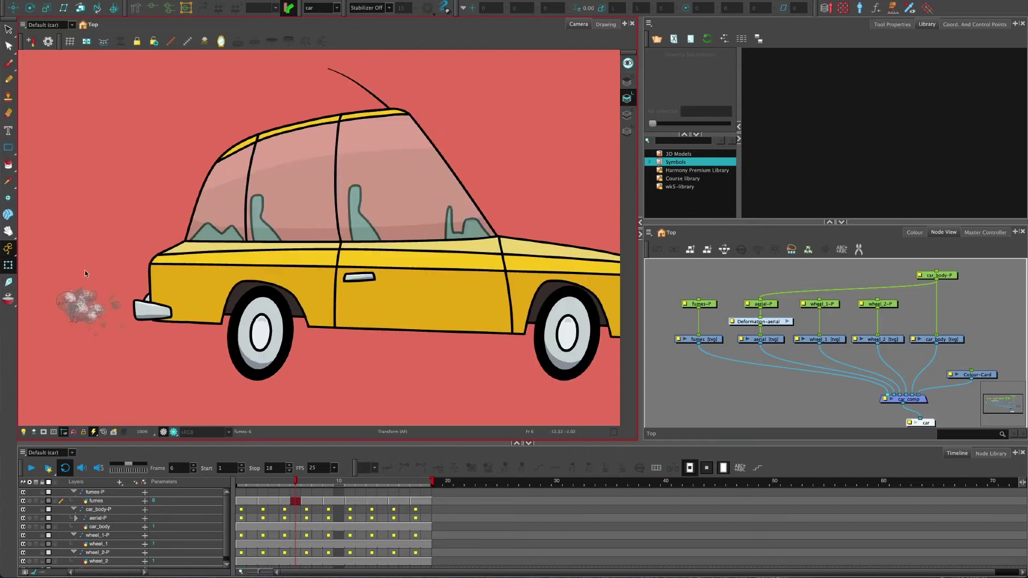
pyautogui.moveTo(84, 270); pyautogui.dragTo(259, 240)
pyautogui.scroll(2, 253, 246)
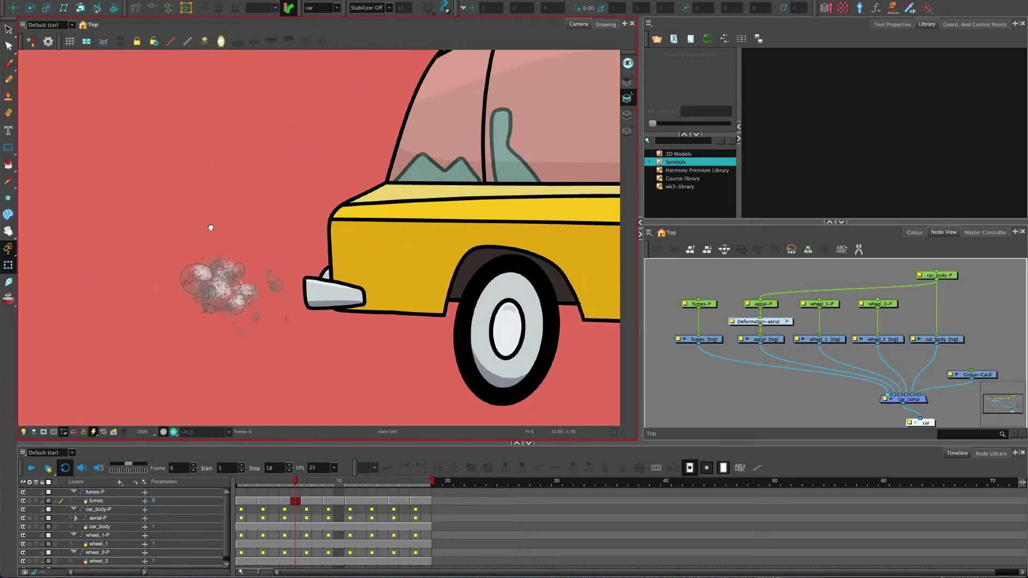
pyautogui.moveTo(211, 228); pyautogui.dragTo(156, 223)
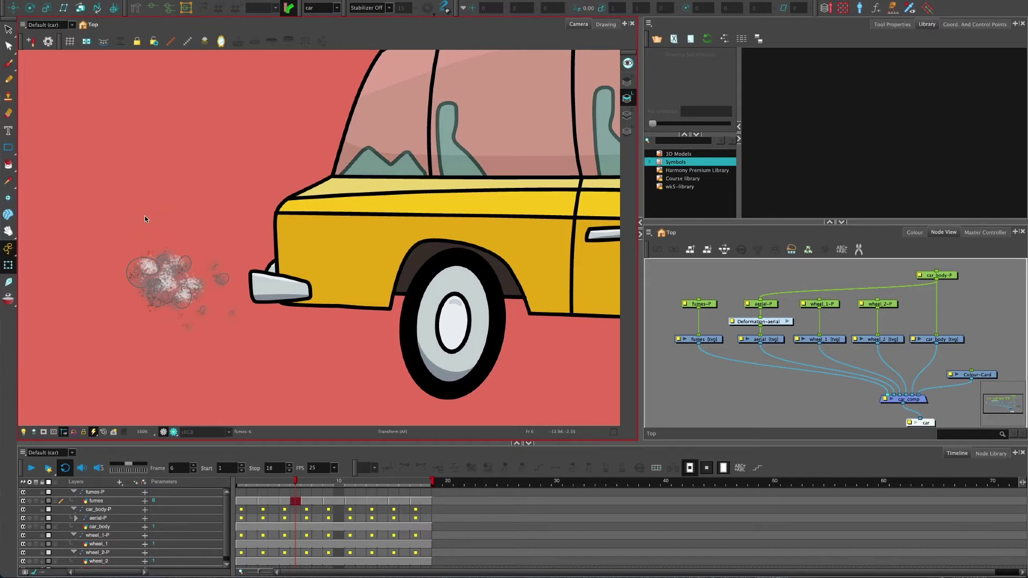
pyautogui.scroll(-1, 145, 216)
pyautogui.moveTo(152, 207); pyautogui.dragTo(127, 214)
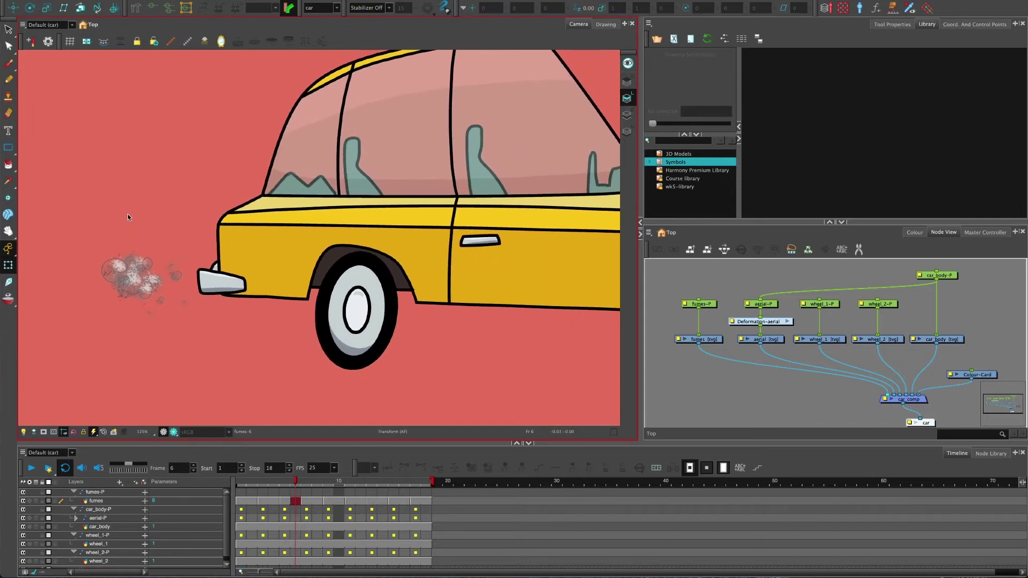
pyautogui.moveTo(262, 484); pyautogui.dragTo(361, 491)
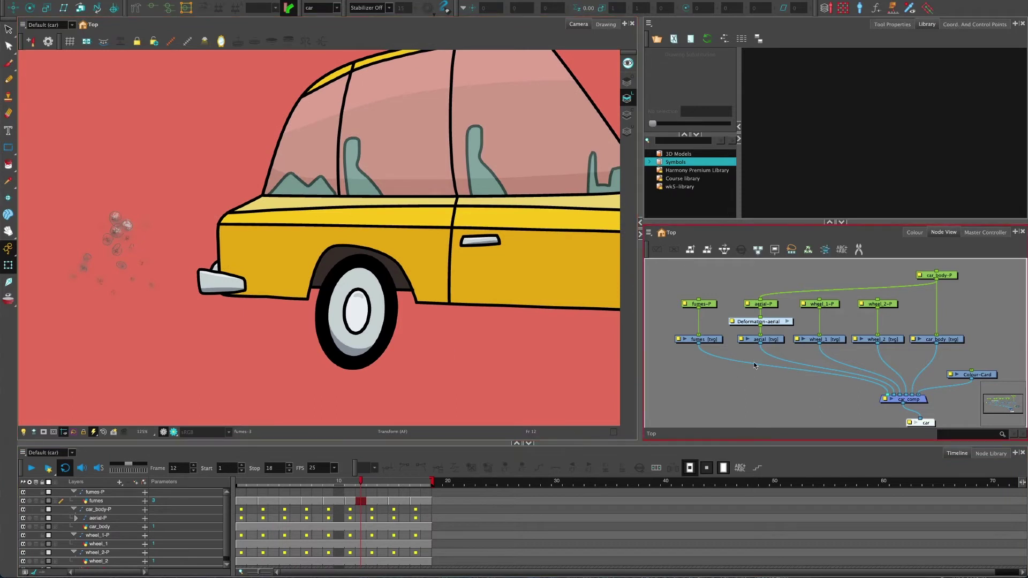
pyautogui.click(771, 307)
pyautogui.moveTo(490, 279); pyautogui.dragTo(363, 432)
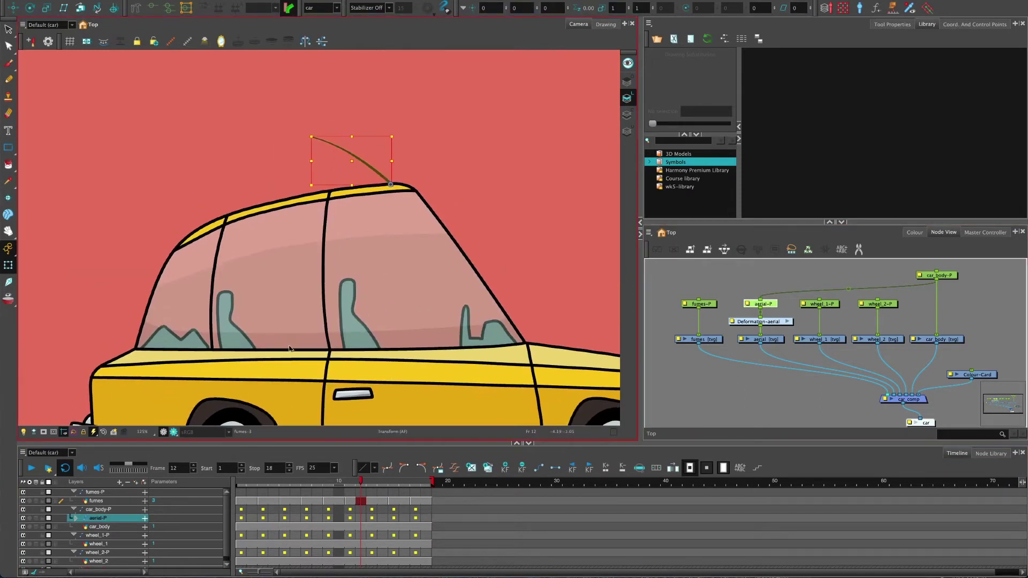
pyautogui.click(310, 519)
pyautogui.moveTo(320, 479); pyautogui.dragTo(404, 480)
pyautogui.press('Return')
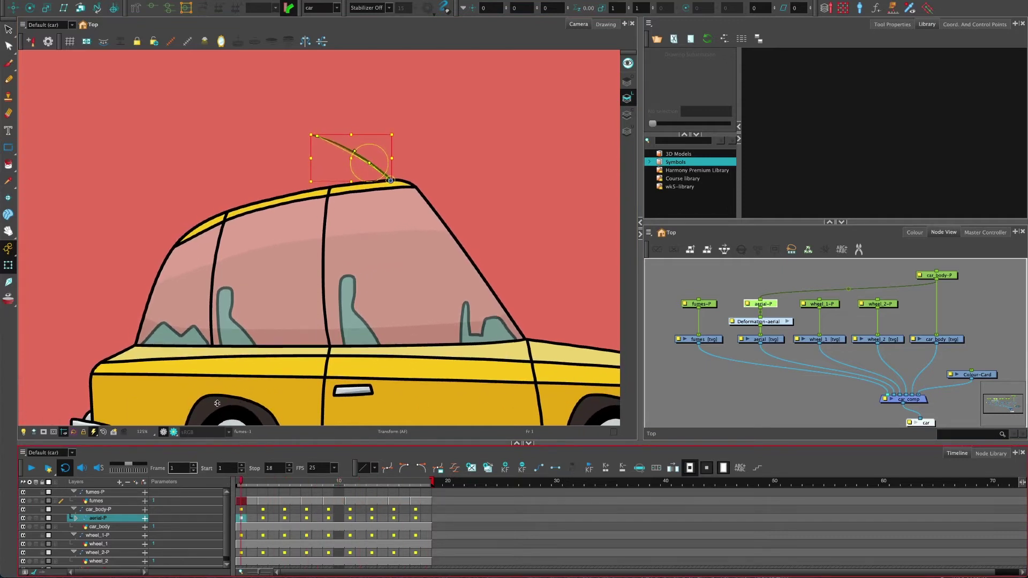
pyautogui.click(188, 42)
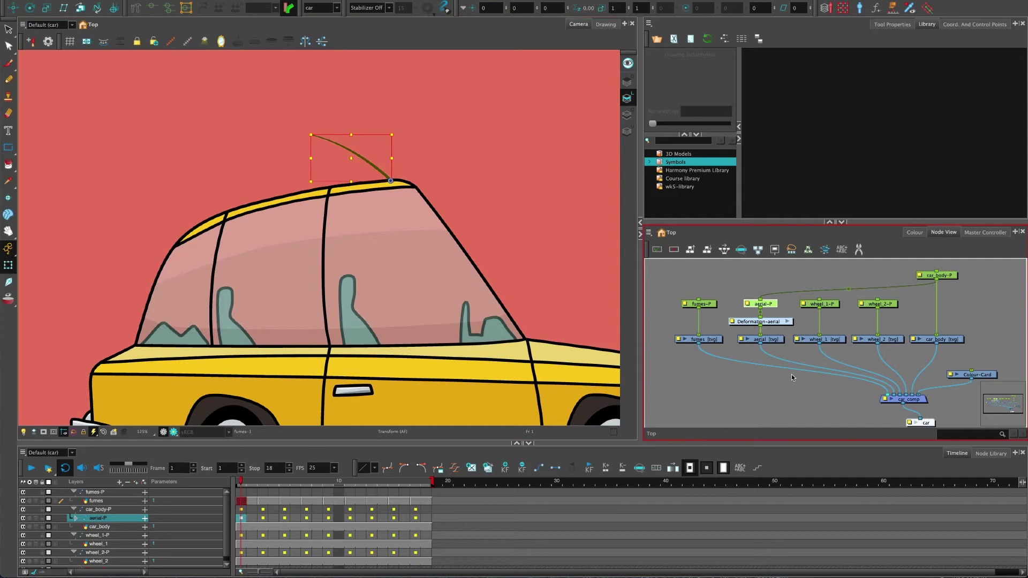
pyautogui.moveTo(446, 345); pyautogui.dragTo(384, 255)
pyautogui.click(821, 303)
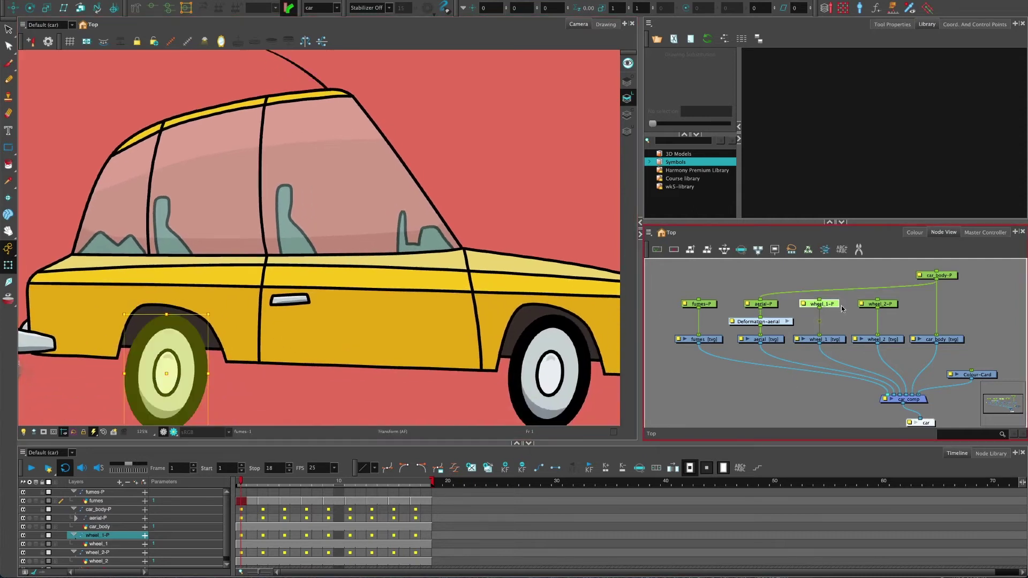
pyautogui.click(891, 304)
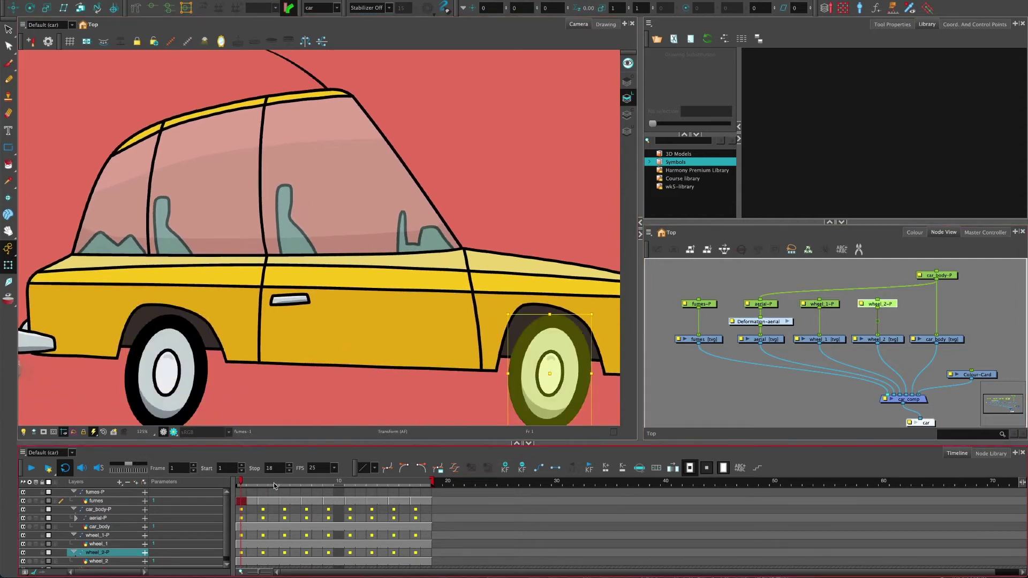
pyautogui.click(361, 482)
pyautogui.moveTo(395, 485); pyautogui.dragTo(241, 484)
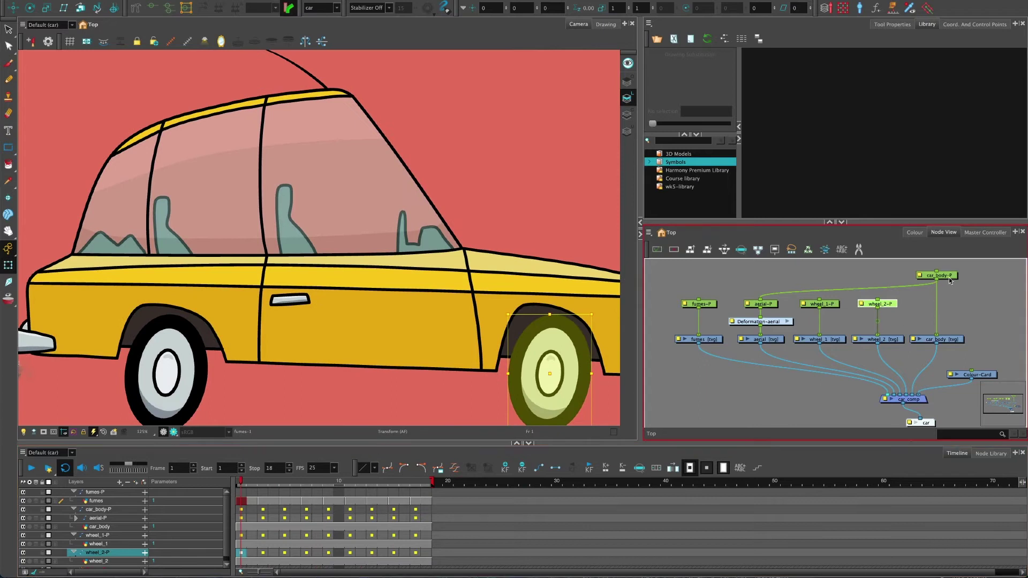
pyautogui.click(277, 161)
pyautogui.scroll(-2, 291, 227)
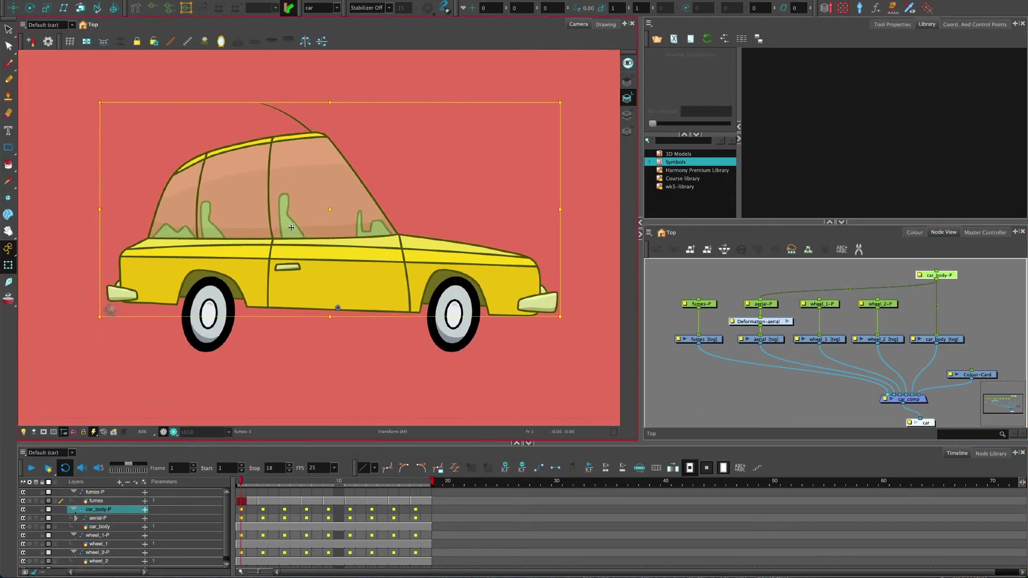
pyautogui.moveTo(255, 483)
pyautogui.mouseDown()
pyautogui.moveTo(364, 492)
pyautogui.moveTo(241, 485)
pyautogui.mouseUp()
pyautogui.scroll(-2, 145, 165)
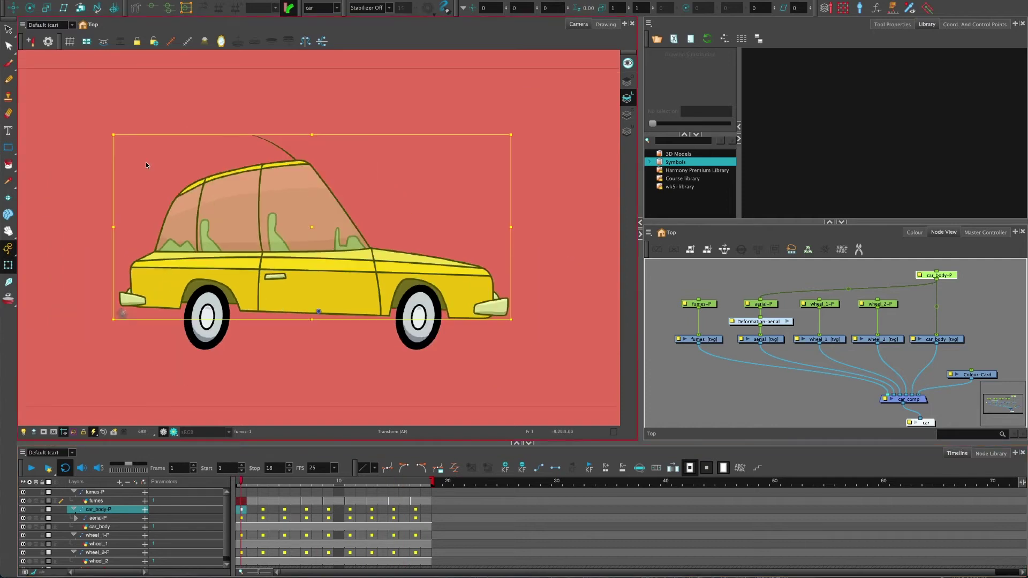
pyautogui.click(173, 131)
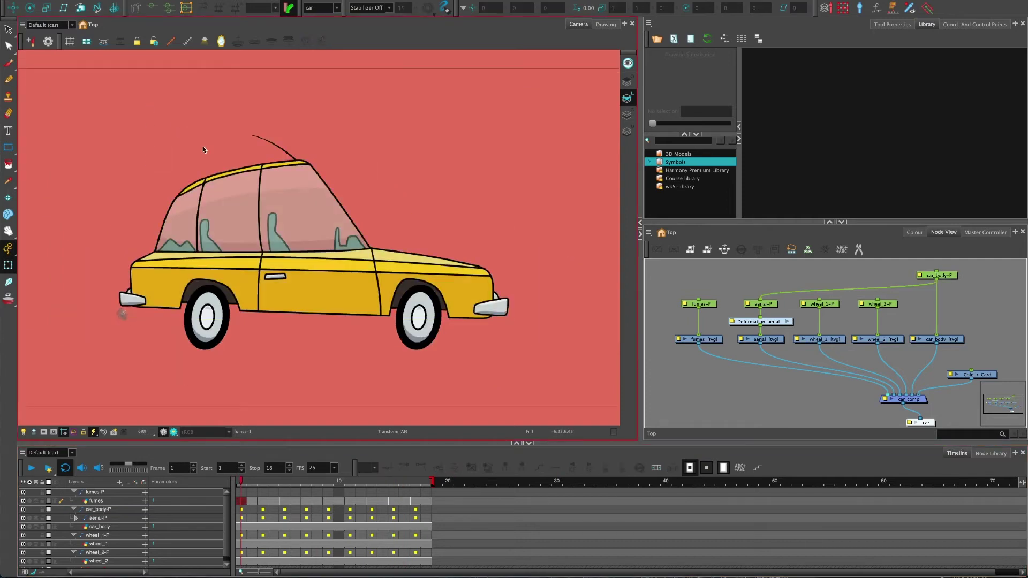
pyautogui.scroll(2, 203, 146)
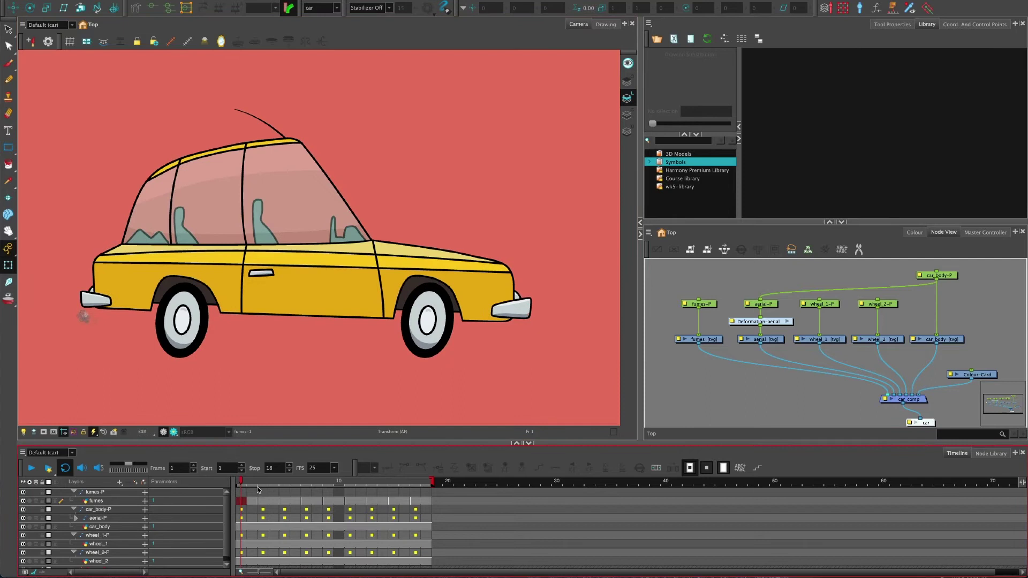
# Step: Bring up the File > Export submenu listing Animated GIF and Movie formats
pyautogui.click(94, 0)
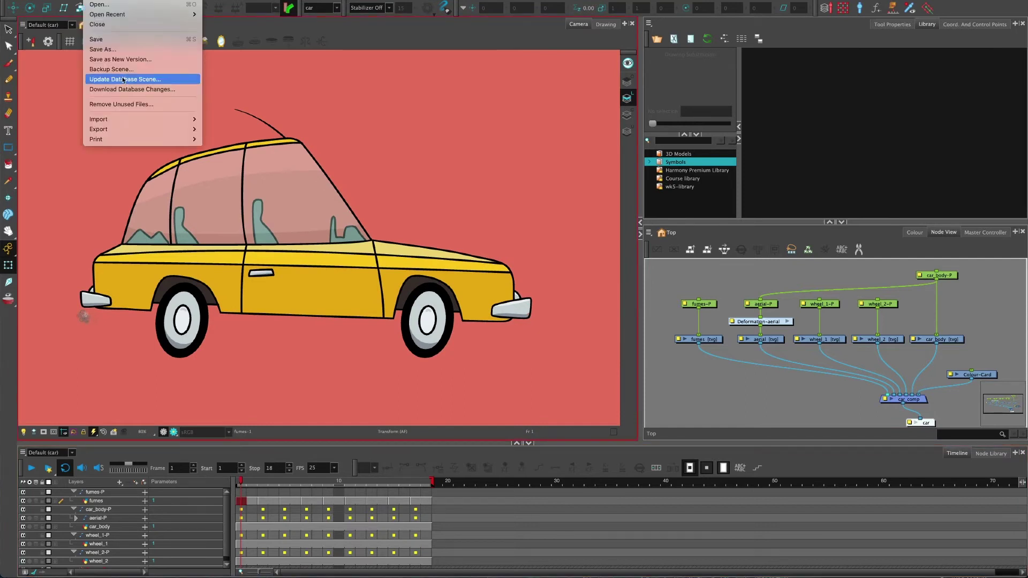
pyautogui.moveTo(162, 132)
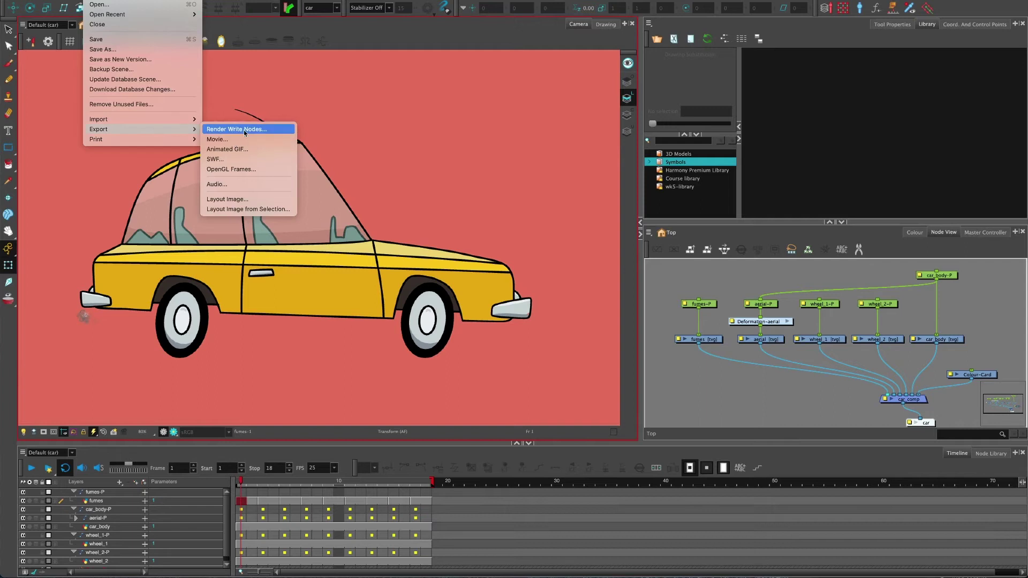
pyautogui.click(869, 421)
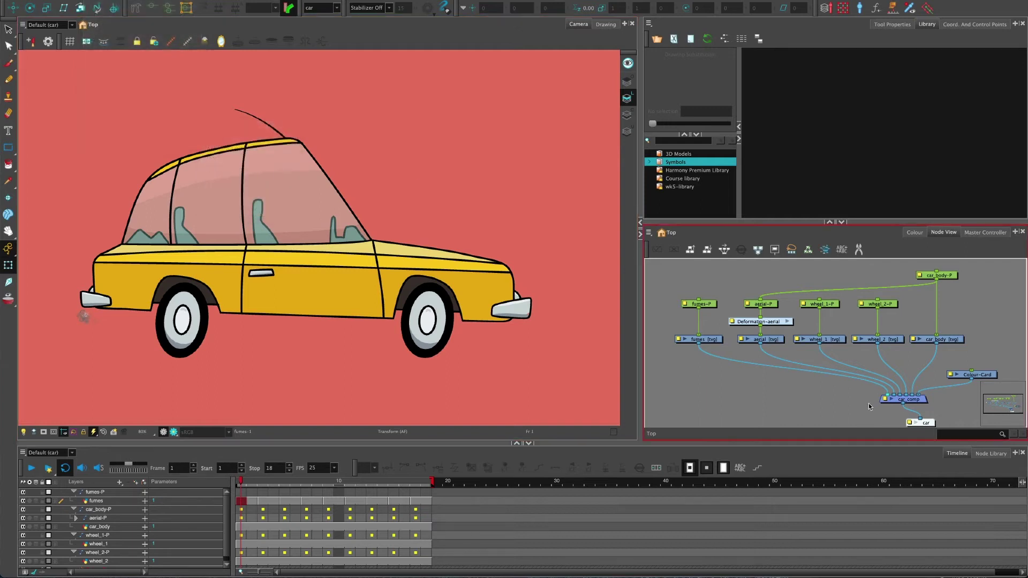
pyautogui.click(233, 54)
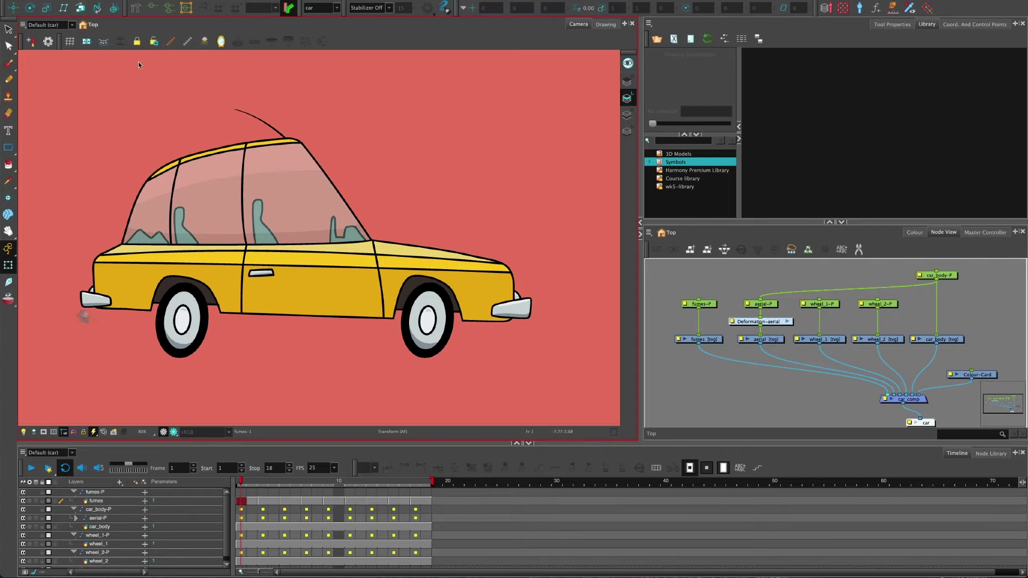
pyautogui.click(93, 0)
pyautogui.moveTo(182, 129)
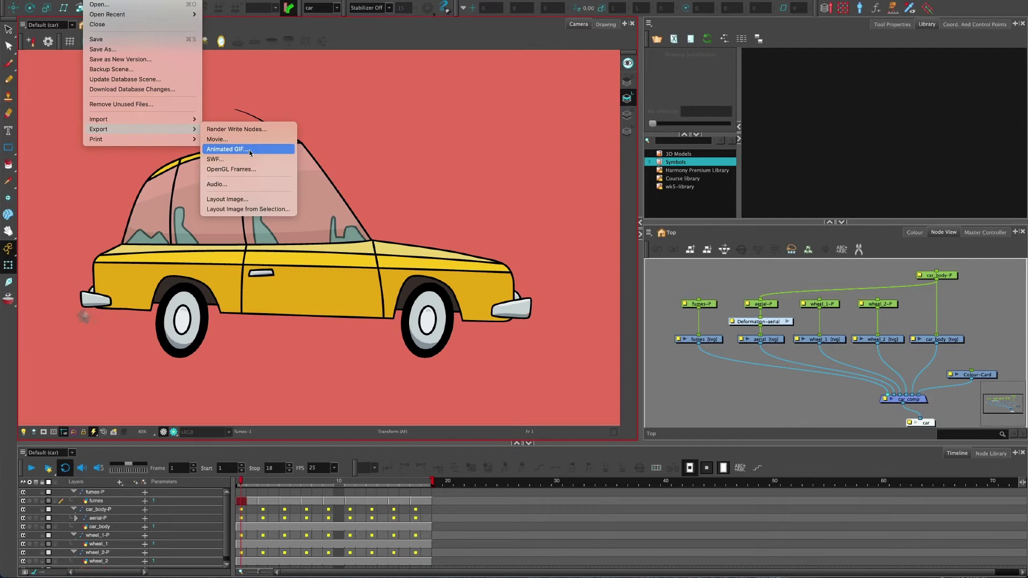
# Step: Open the Animated GIF export dialog and keep car as the Export From Display Node
pyautogui.click(250, 151)
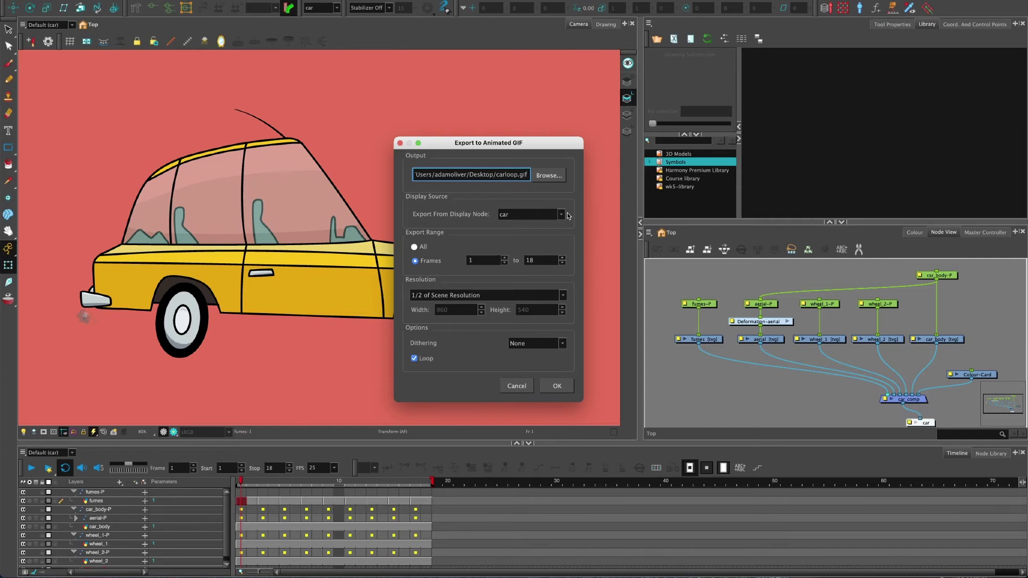
pyautogui.click(534, 216)
pyautogui.click(517, 229)
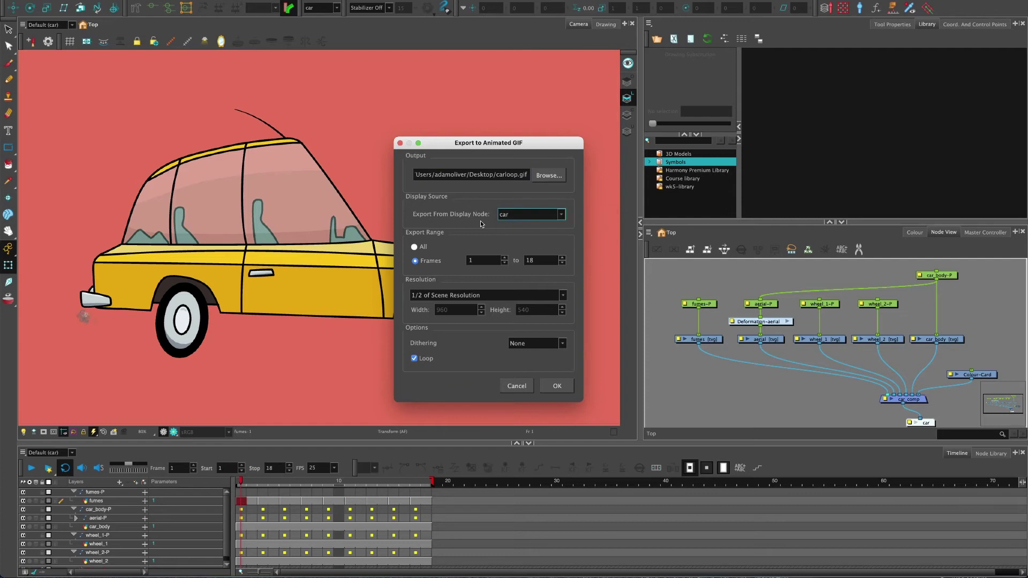
pyautogui.click(525, 216)
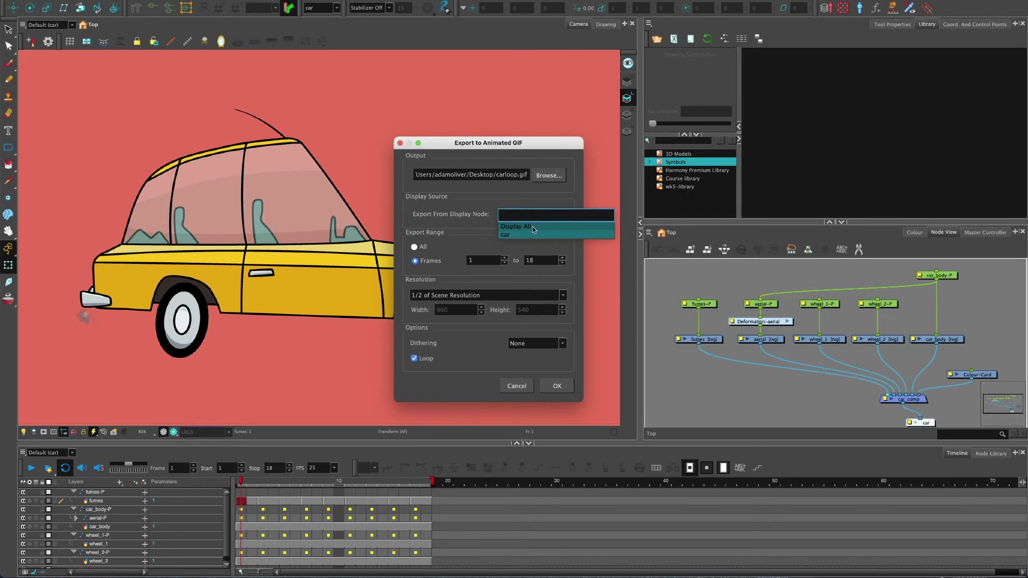
pyautogui.click(509, 235)
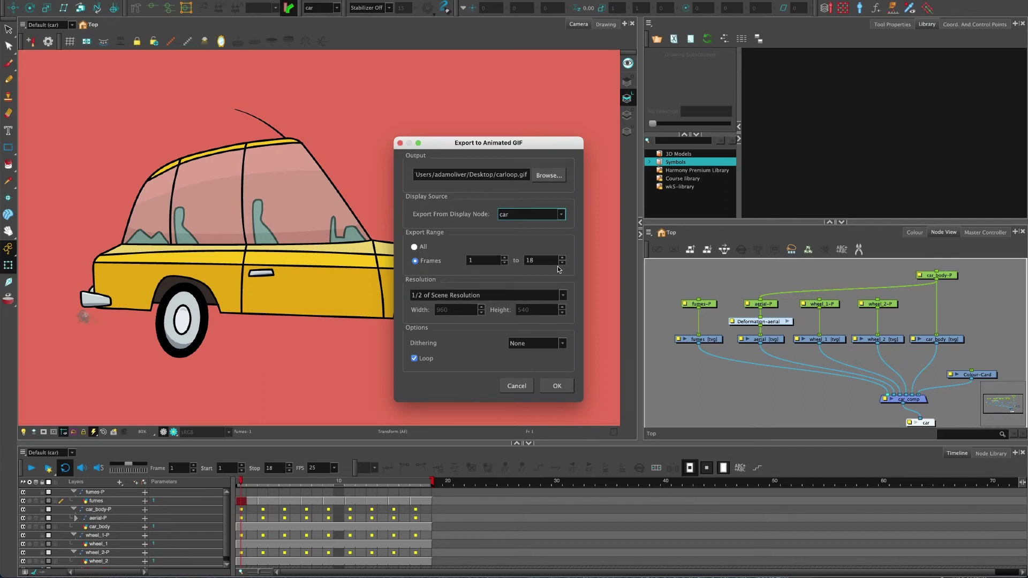
pyautogui.click(533, 260)
pyautogui.click(461, 296)
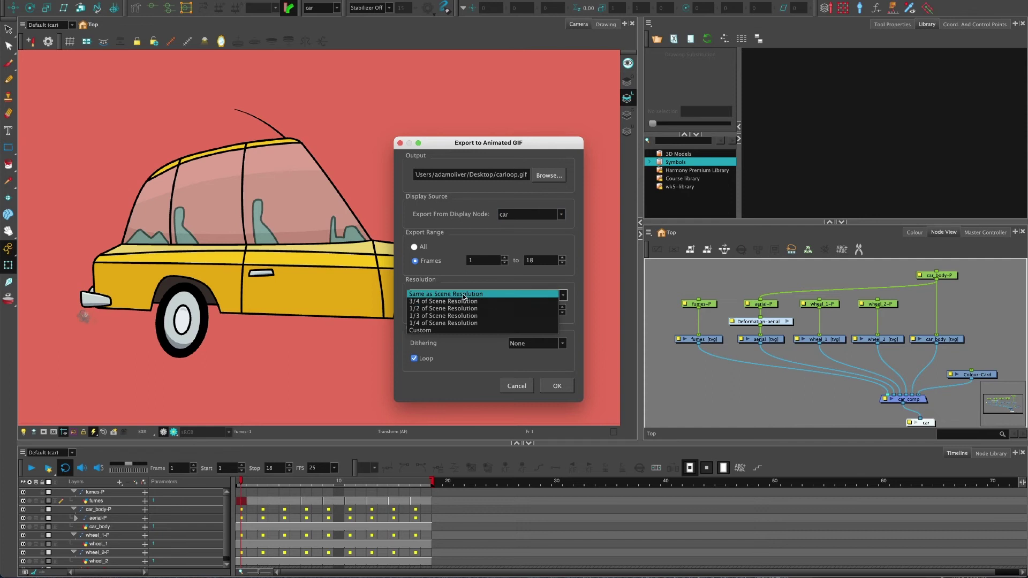
pyautogui.click(463, 295)
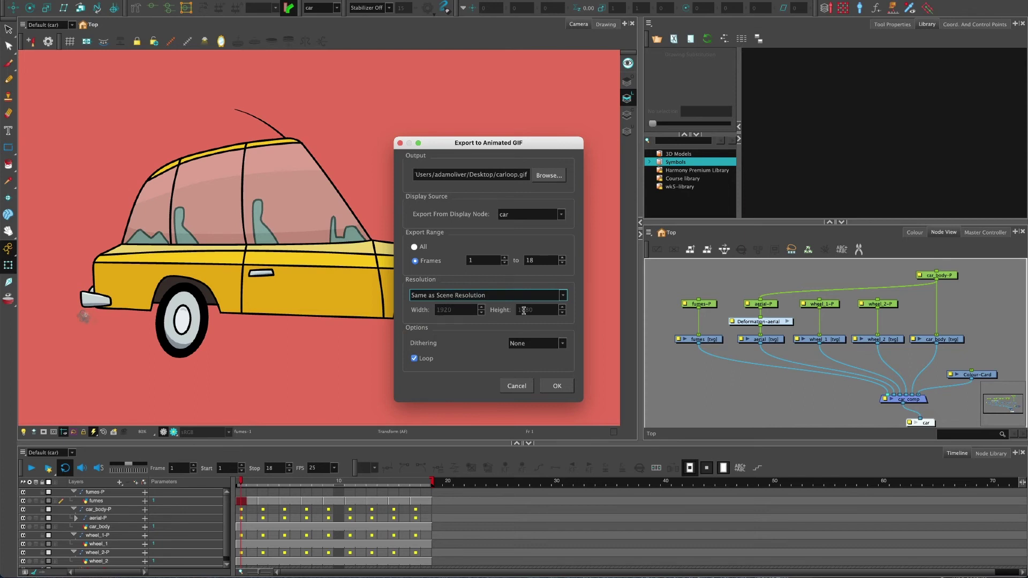
pyautogui.click(454, 294)
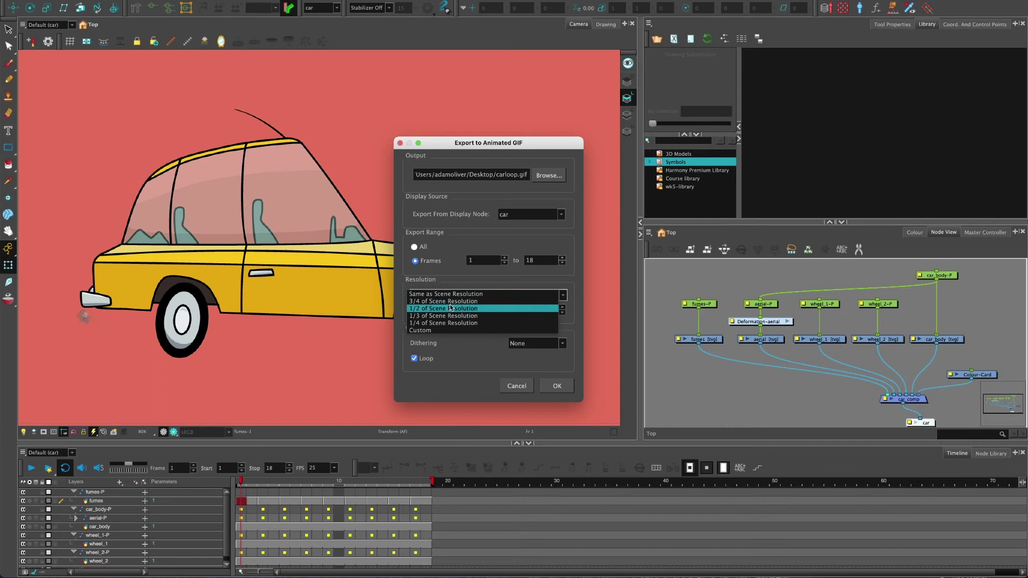
pyautogui.click(450, 308)
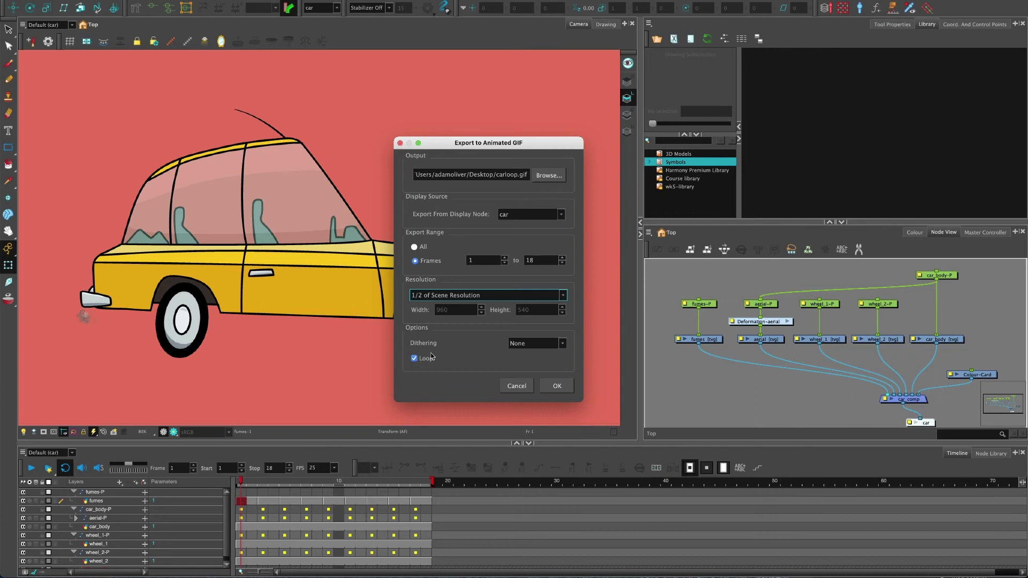
pyautogui.click(517, 344)
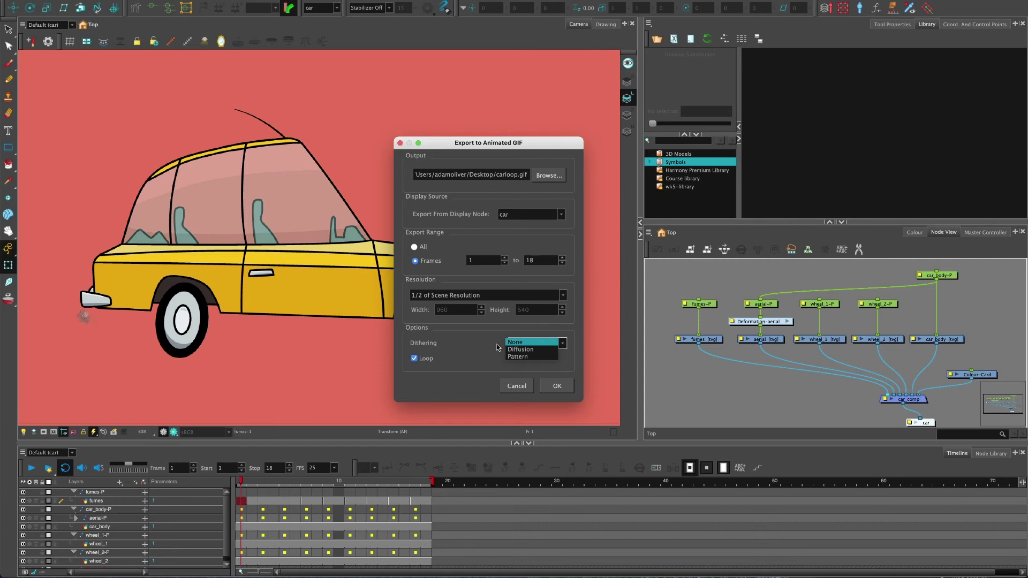
pyautogui.click(496, 347)
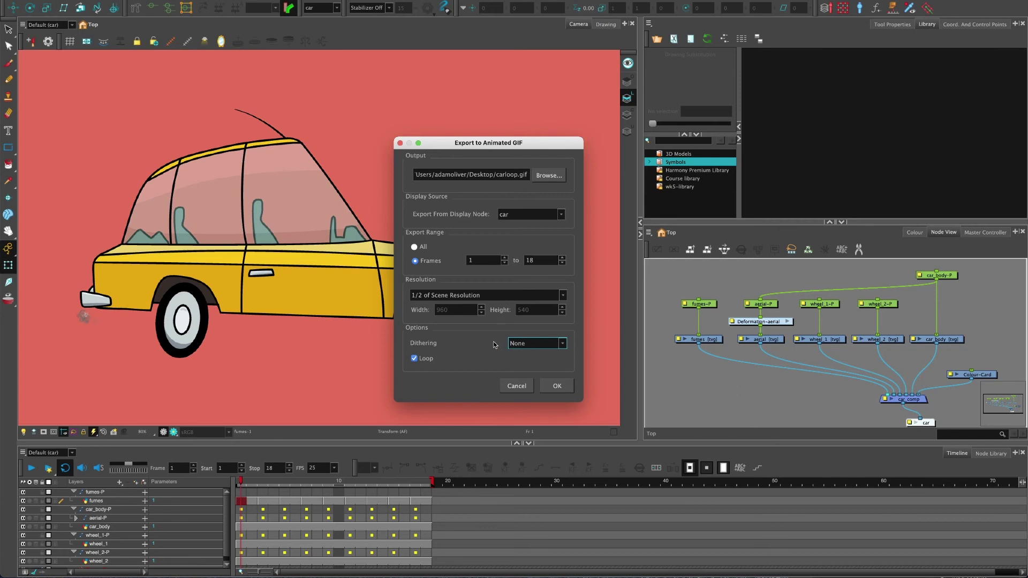
pyautogui.click(531, 345)
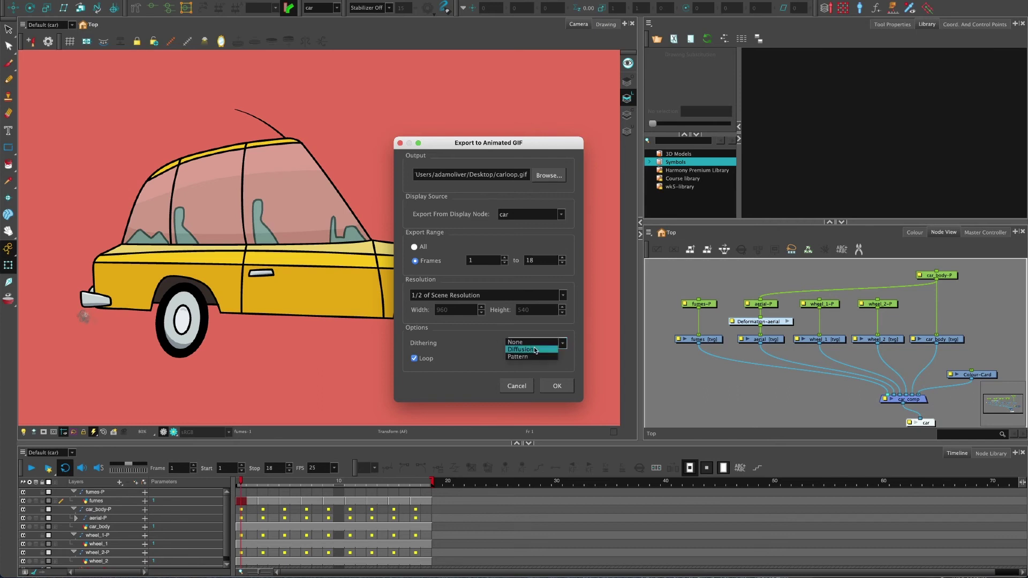
pyautogui.click(540, 351)
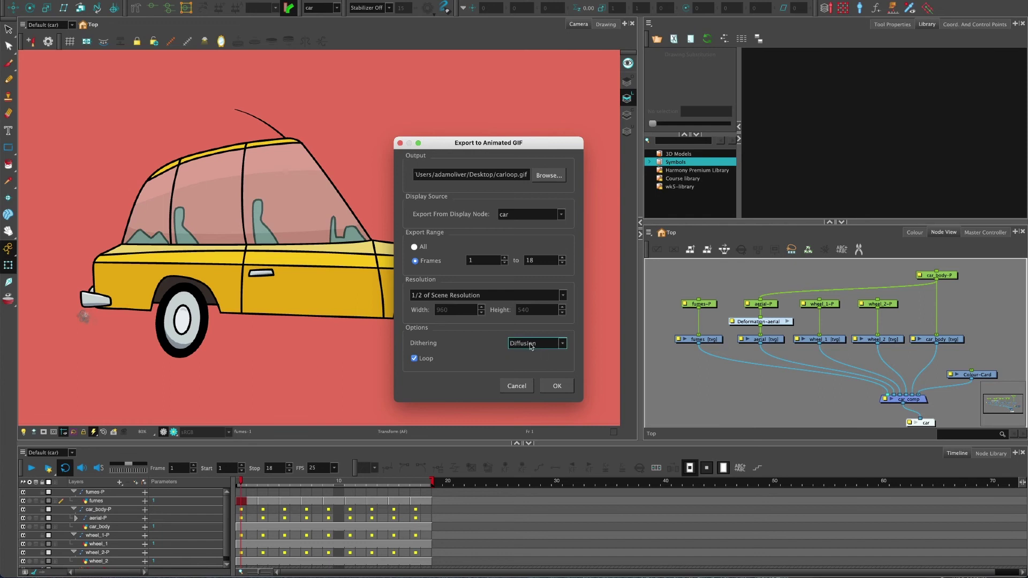
pyautogui.click(532, 344)
pyautogui.click(529, 345)
pyautogui.click(529, 344)
pyautogui.click(496, 343)
# Step: Export carloop.gif with the current settings and dismiss the completion message
pyautogui.click(555, 387)
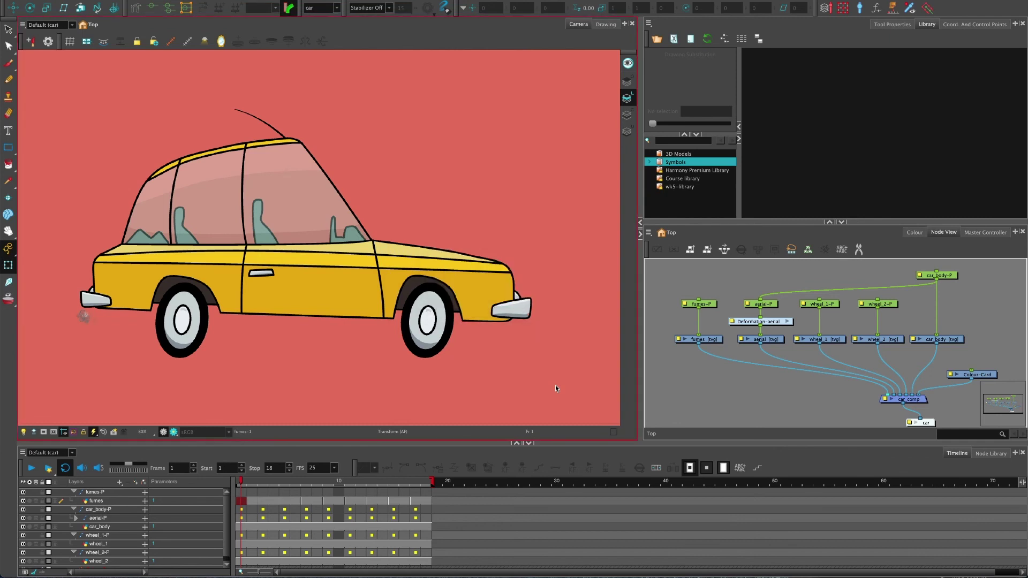
pyautogui.click(568, 299)
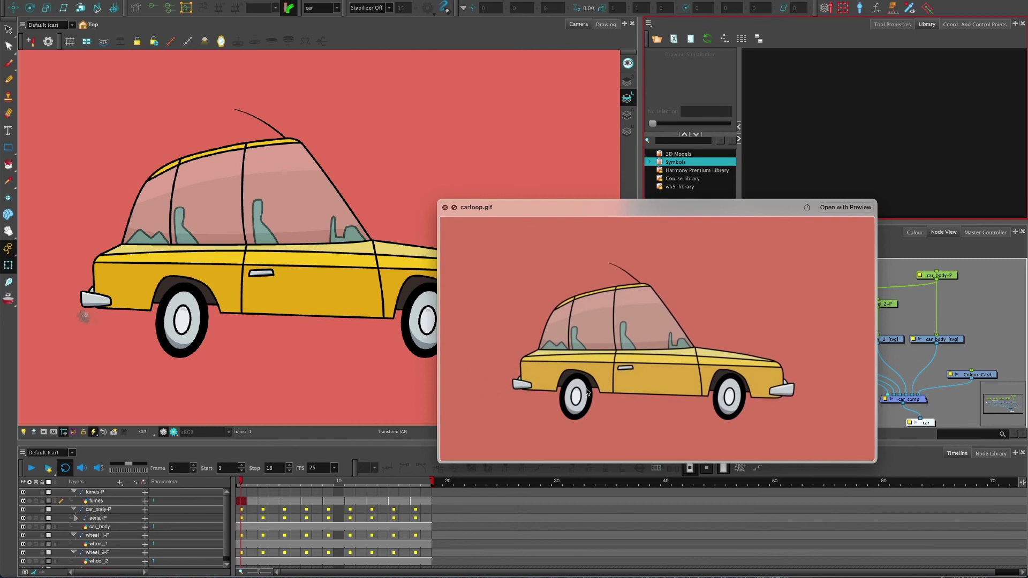
# Step: Close the carloop.gif Quick Look preview with Space
pyautogui.press('space')
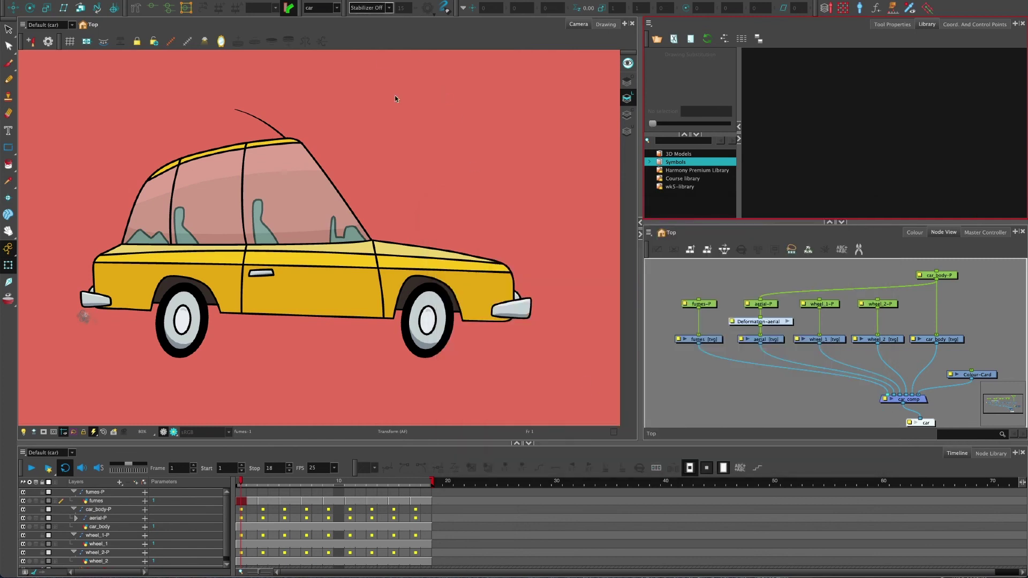